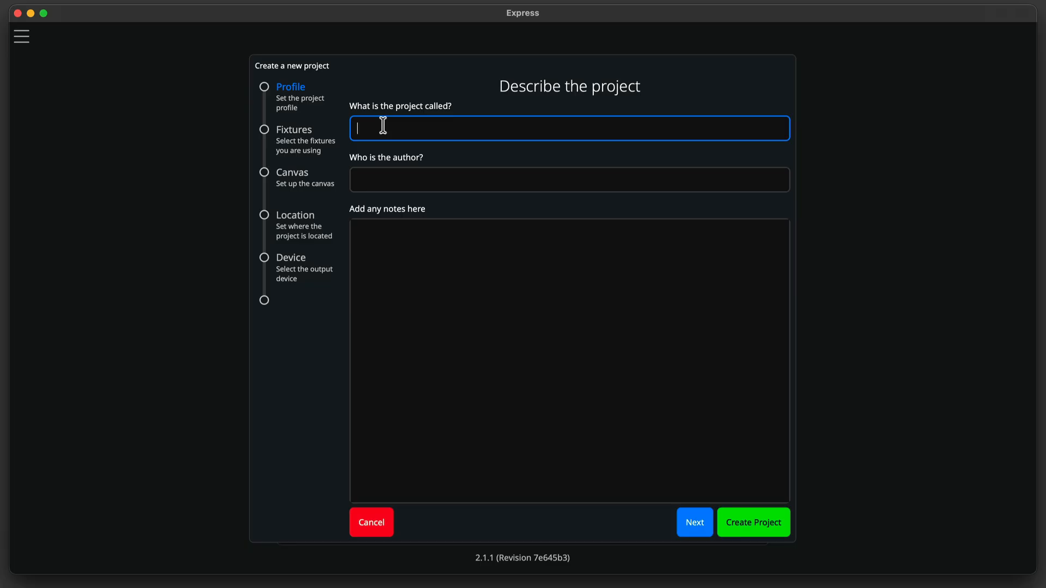
# Describe the new project: name it "Statue lighting", set the author to "me" and add the note "n.a.".
pyautogui.write('Statue lighting')
pyautogui.press('Tab')
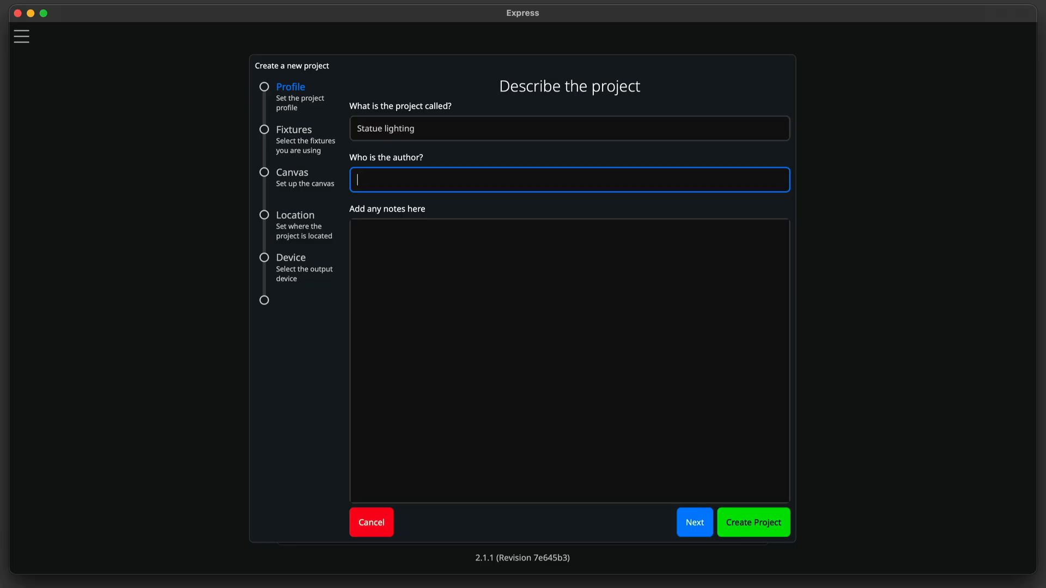
pyautogui.write('me')
pyautogui.press('Tab')
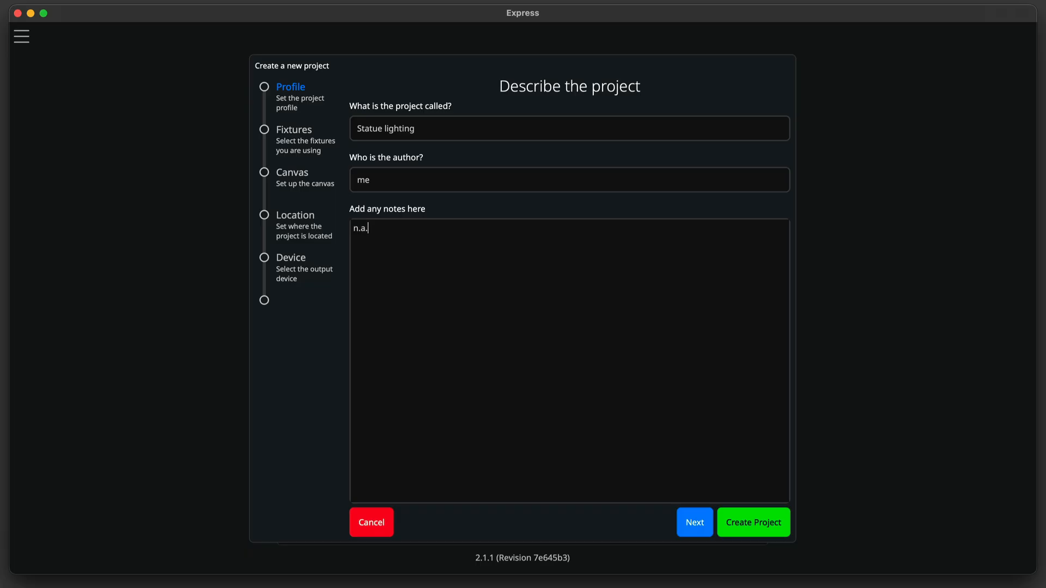
pyautogui.click(698, 520)
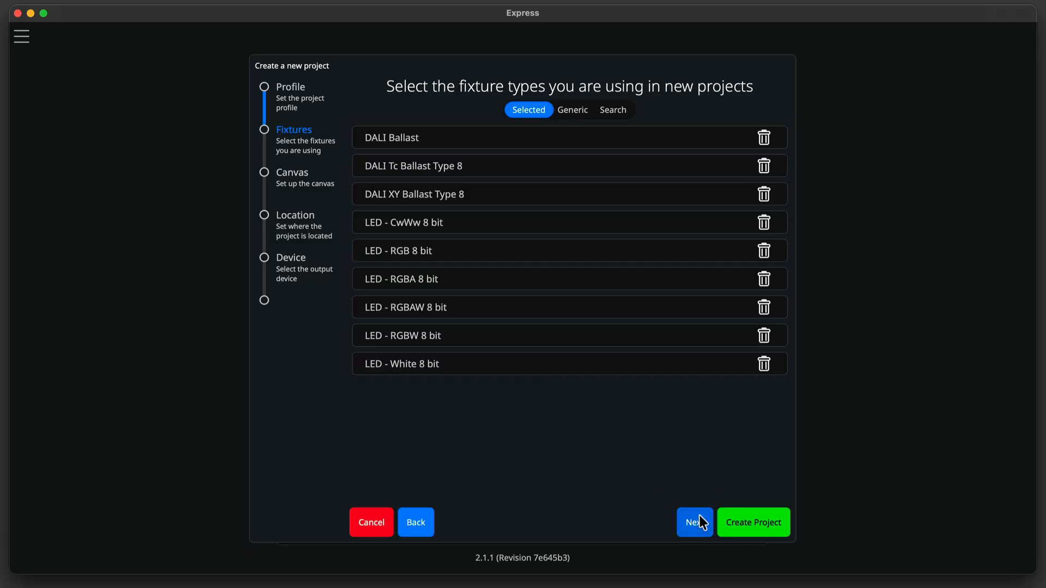
# Review the generic fixture types and canvas units, keeping the default fixture selection and the 800 × 600 canvas in Pixels.
pyautogui.click(575, 115)
pyautogui.click(535, 114)
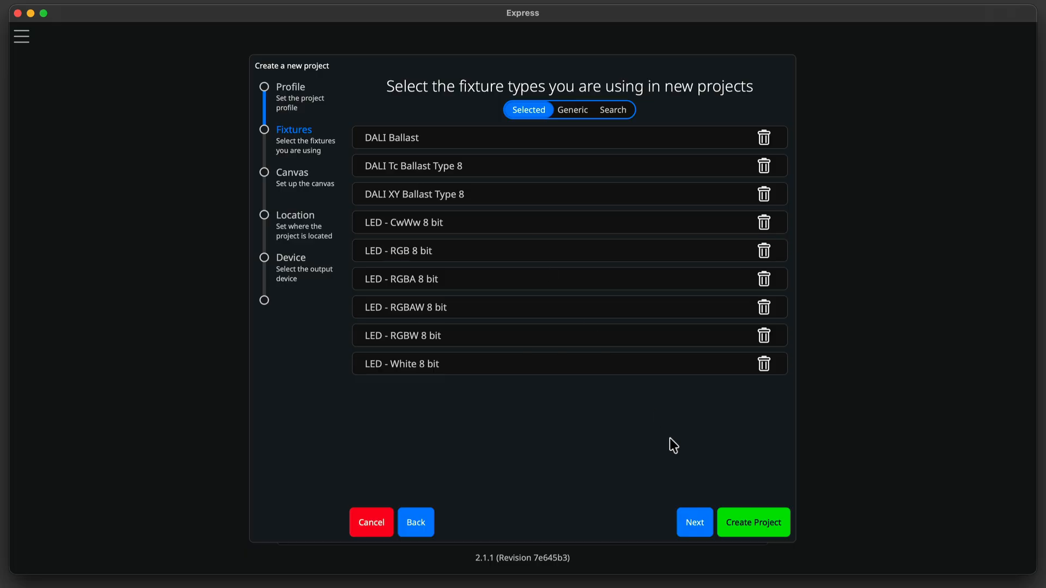
pyautogui.click(695, 533)
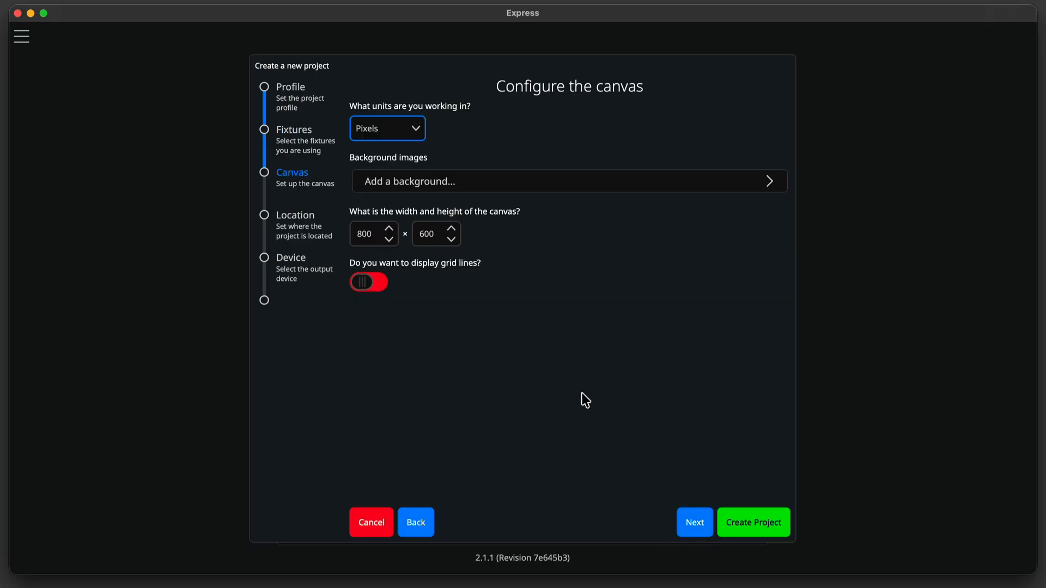
pyautogui.click(415, 128)
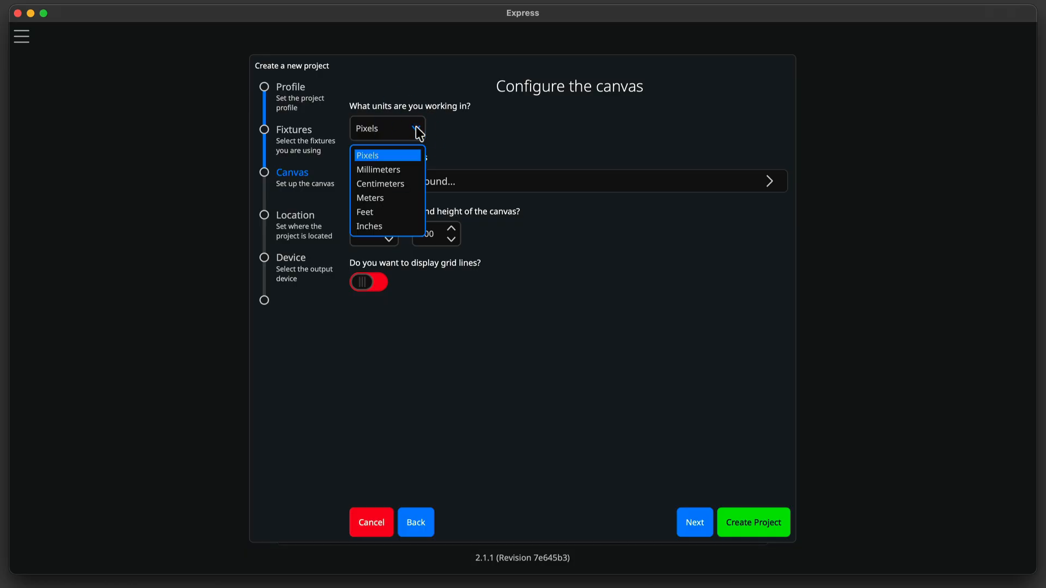
pyautogui.click(417, 130)
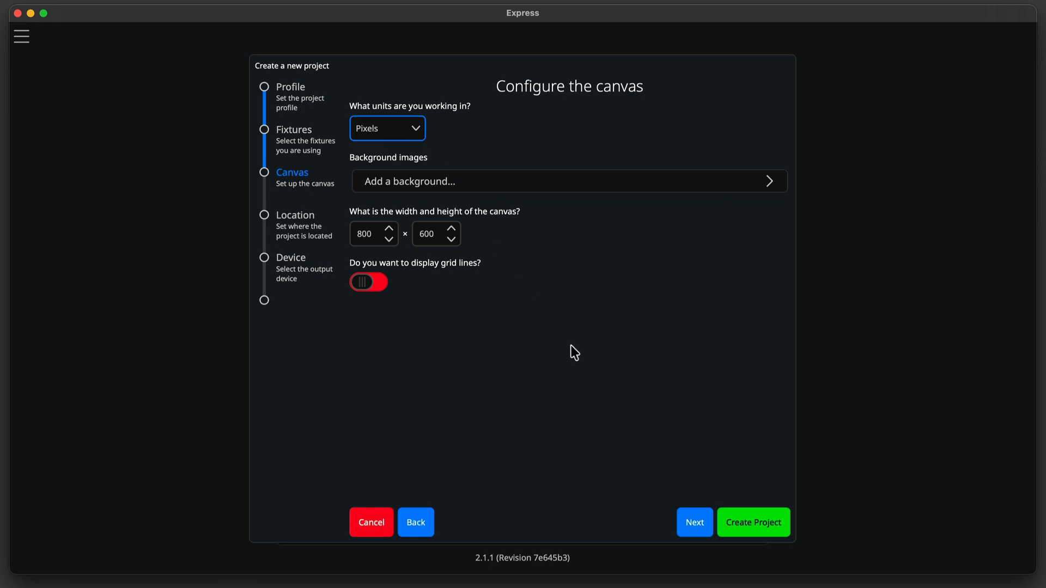
pyautogui.click(703, 535)
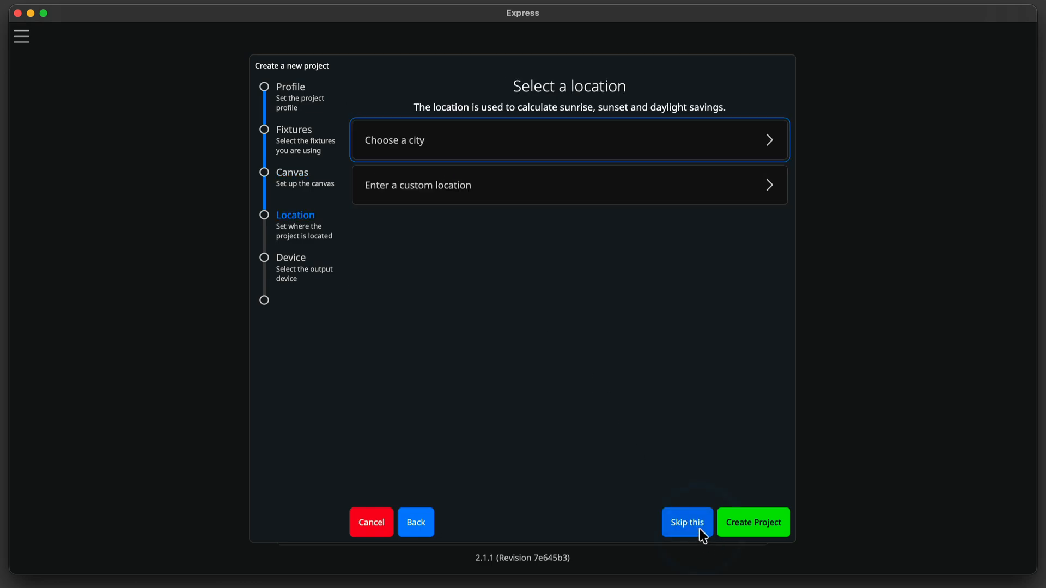
# Set the project location to London, United Kingdom, and create the project.
pyautogui.click(594, 153)
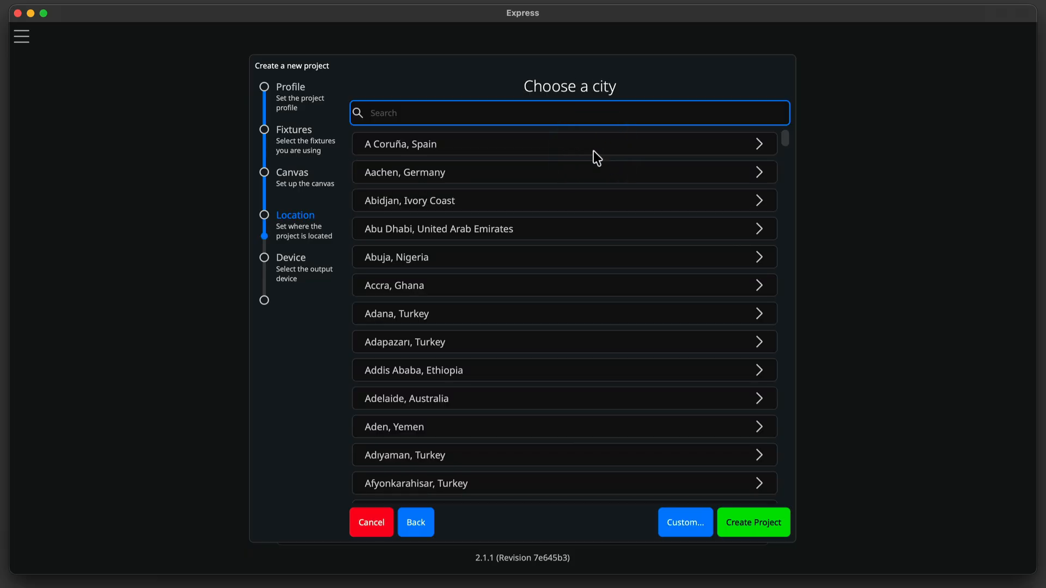
pyautogui.write('London')
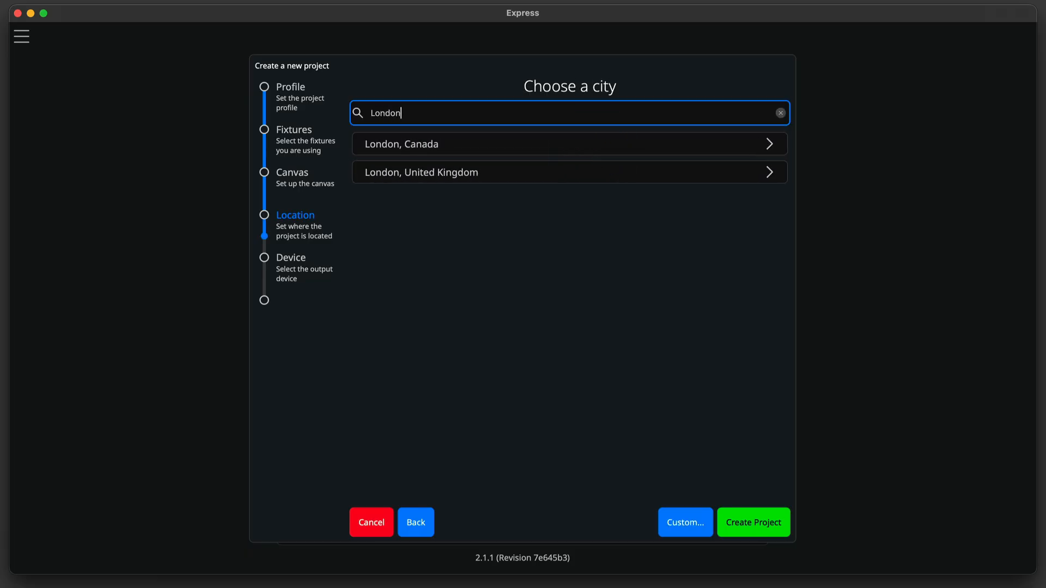
pyautogui.click(600, 175)
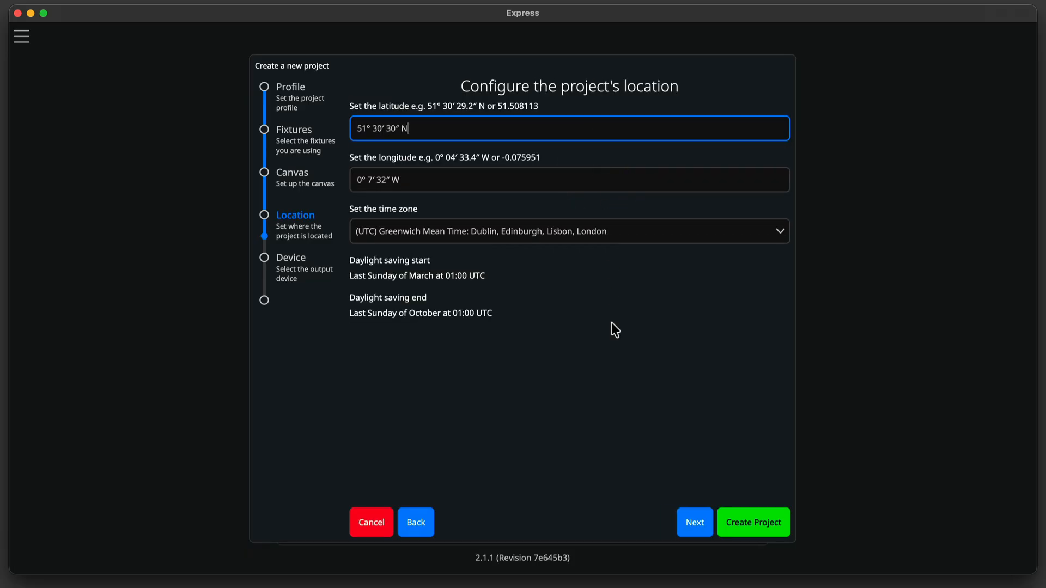
pyautogui.click(702, 519)
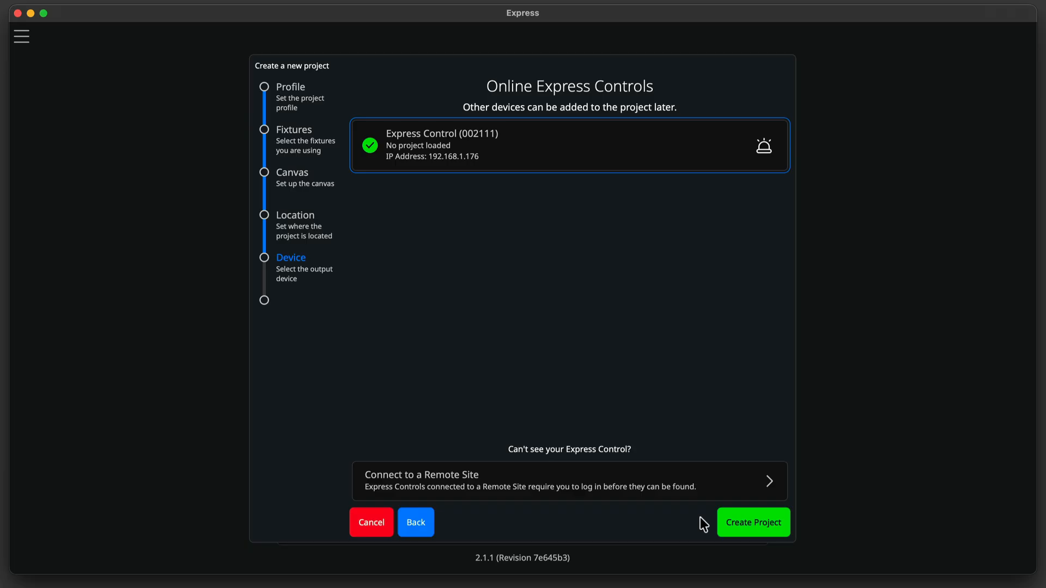
pyautogui.click(750, 520)
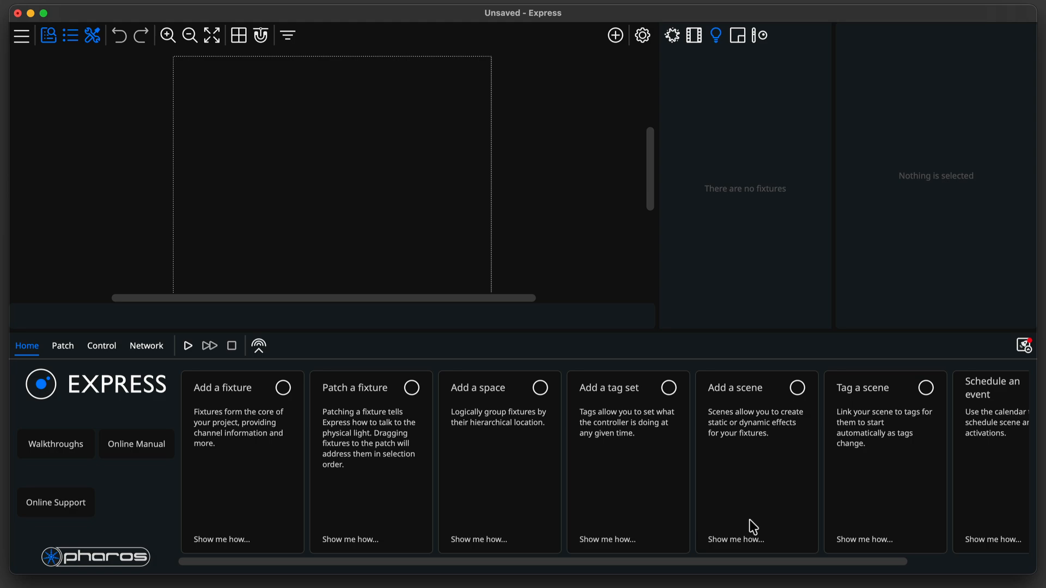
# Follow the Add a fixture walkthrough to place one LED - RGB 8 bit fixture on the canvas at about X 231, Y 275.
pyautogui.click(287, 433)
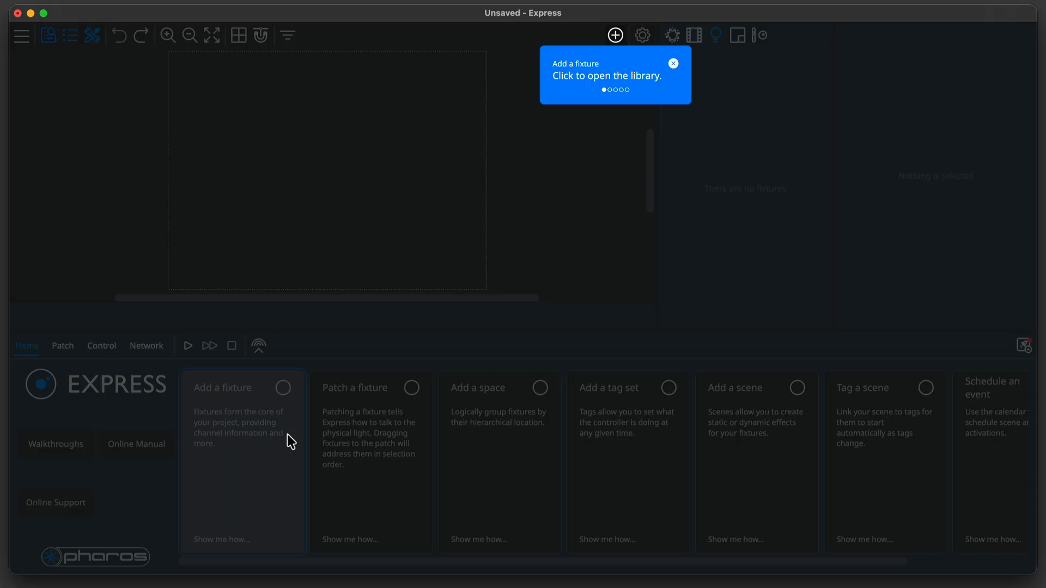
pyautogui.click(614, 35)
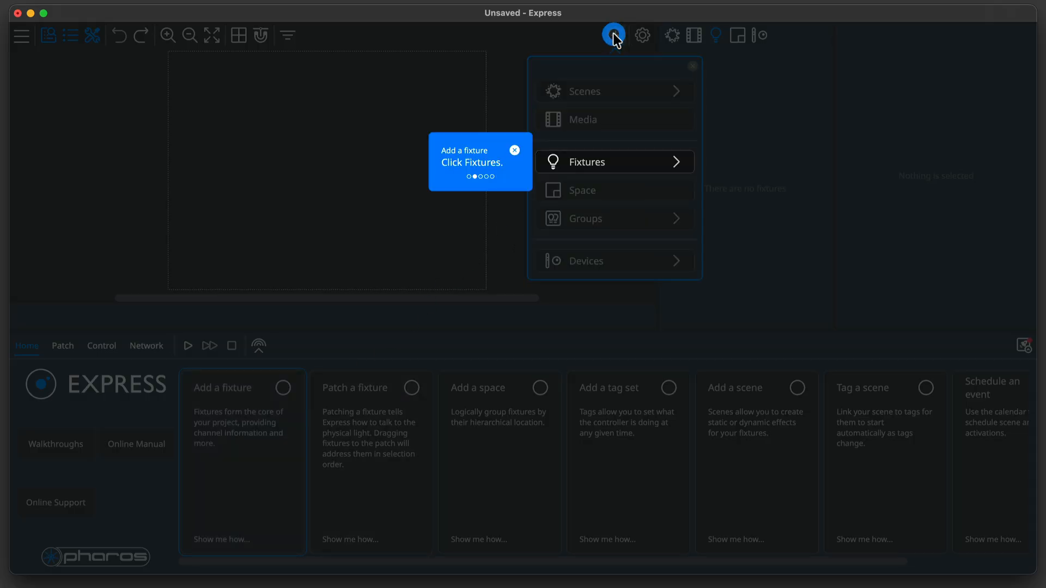
pyautogui.click(610, 163)
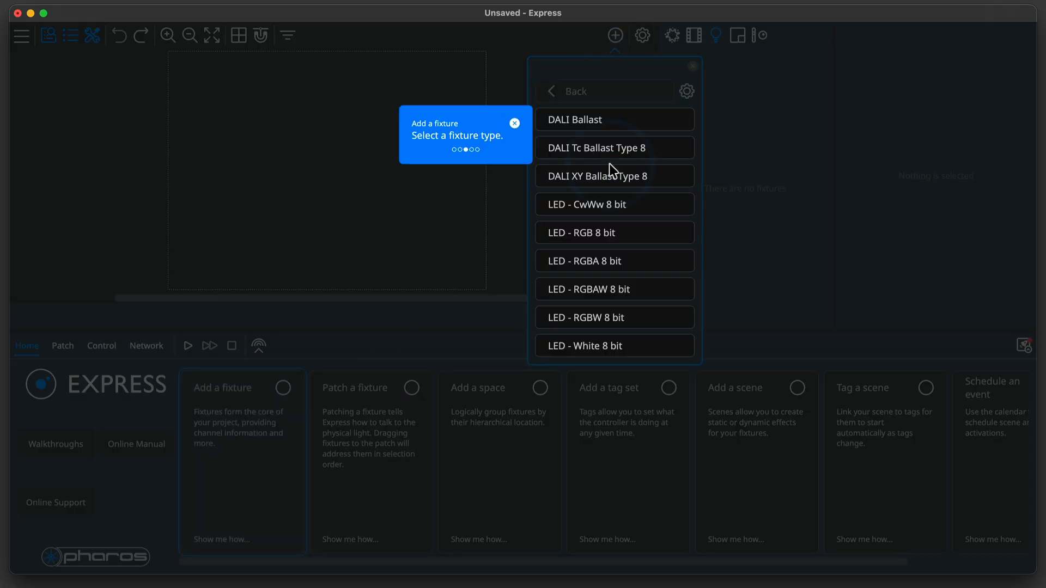
pyautogui.click(613, 234)
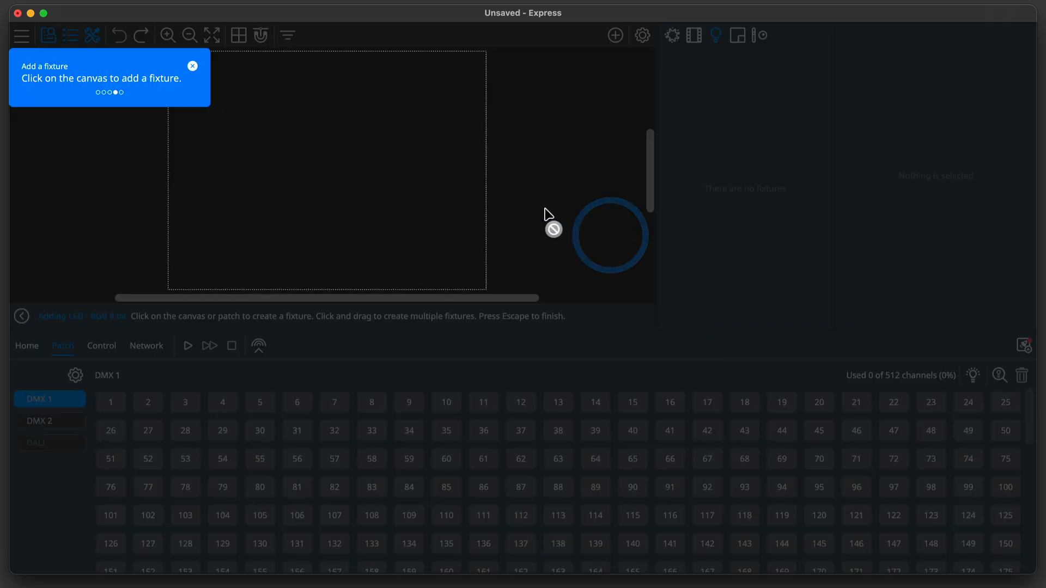
pyautogui.click(261, 161)
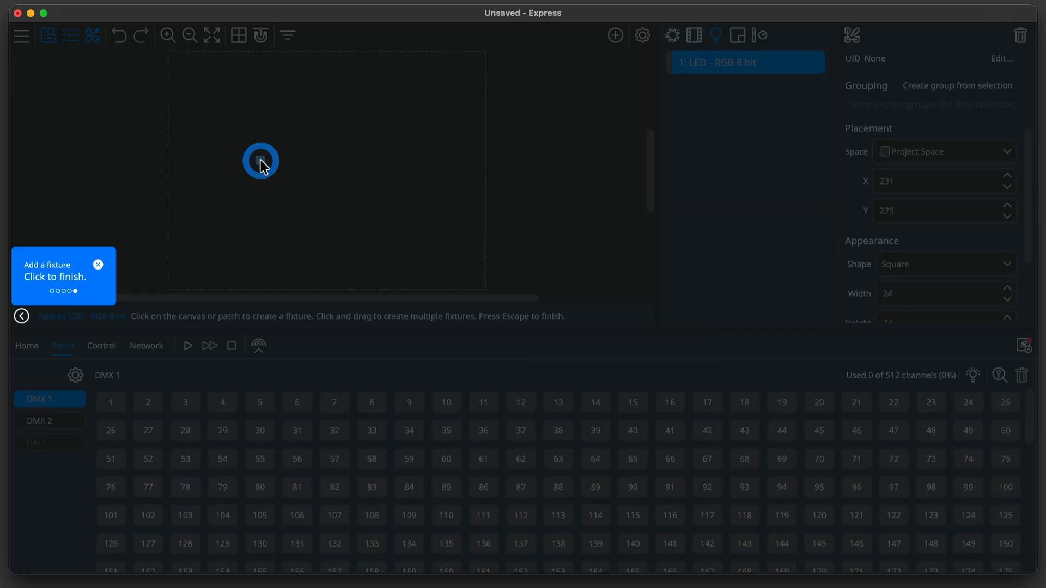
pyautogui.click(21, 317)
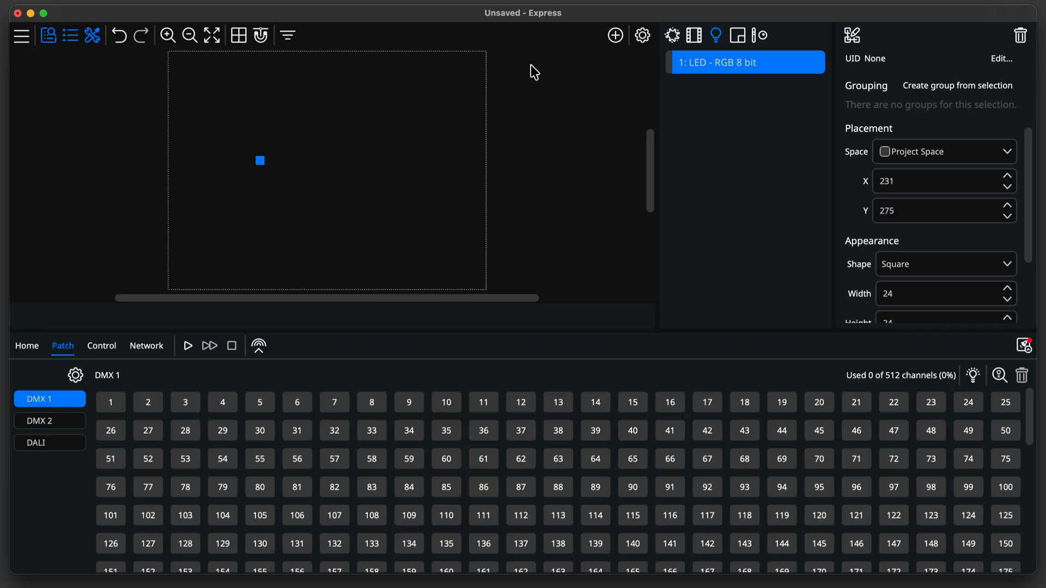
# Add five more LED - RGB 8 bit fixtures to the canvas, placed clockwise to complete a ring of six starting from fixture 1.
pyautogui.click(615, 35)
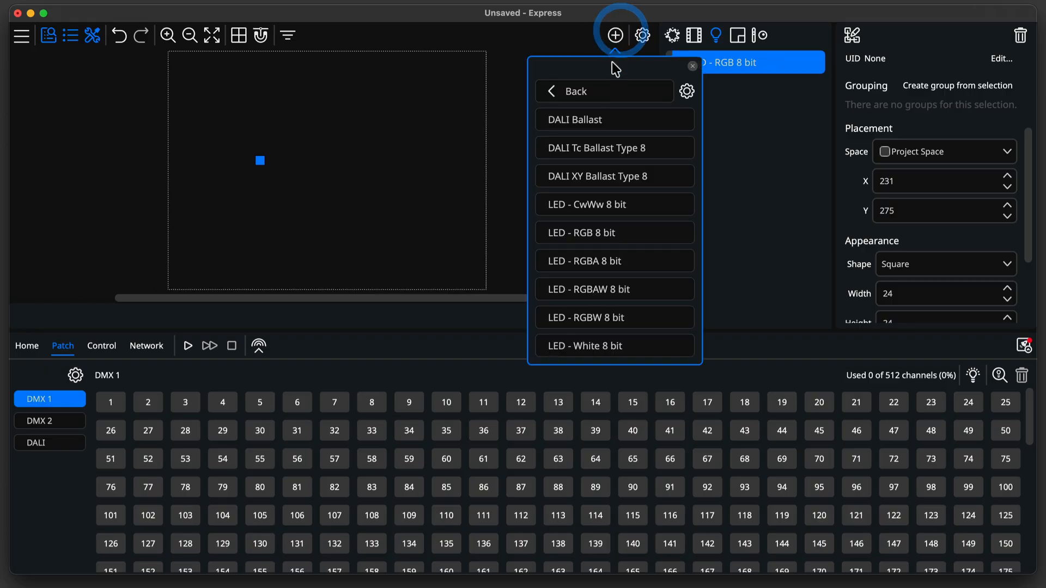
pyautogui.click(576, 232)
pyautogui.click(303, 133)
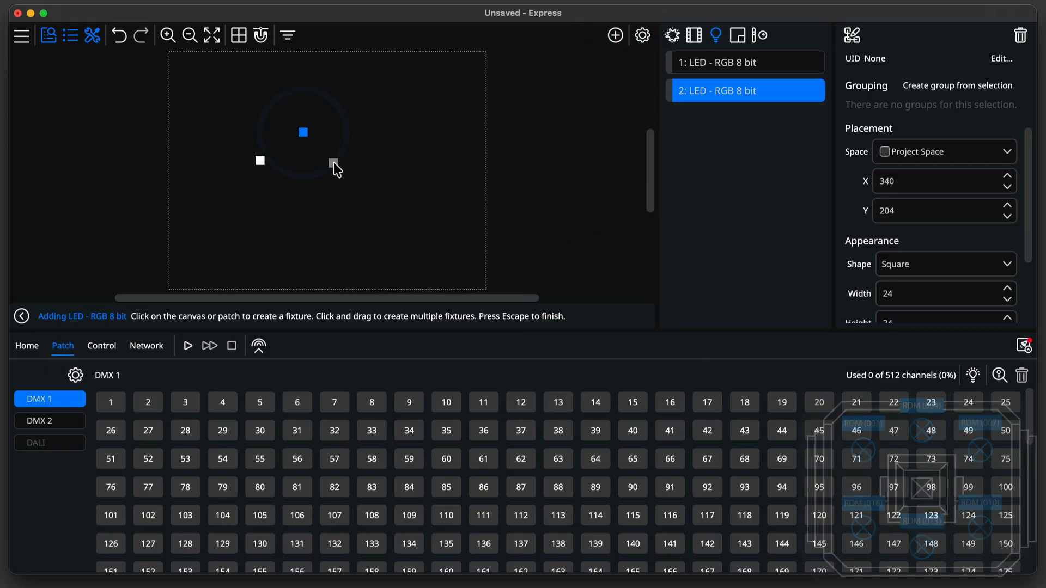
pyautogui.click(335, 158)
pyautogui.click(334, 202)
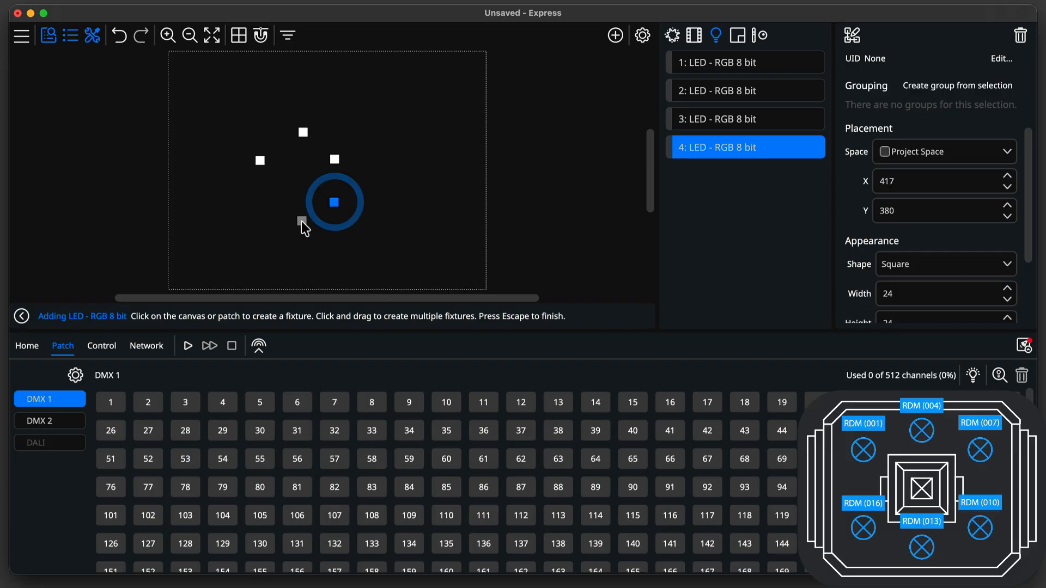
pyautogui.click(298, 224)
pyautogui.click(260, 200)
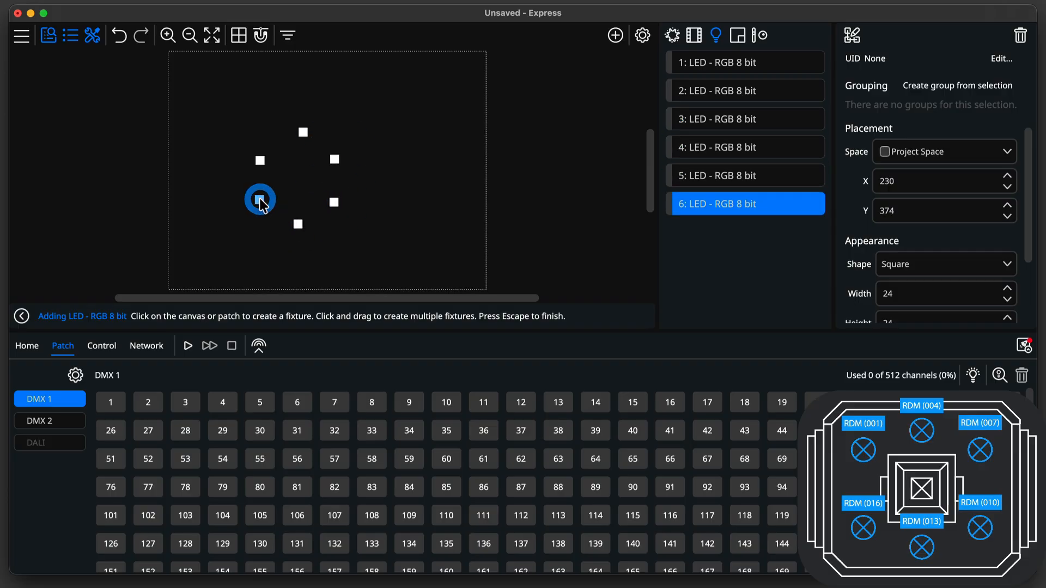
pyautogui.click(21, 315)
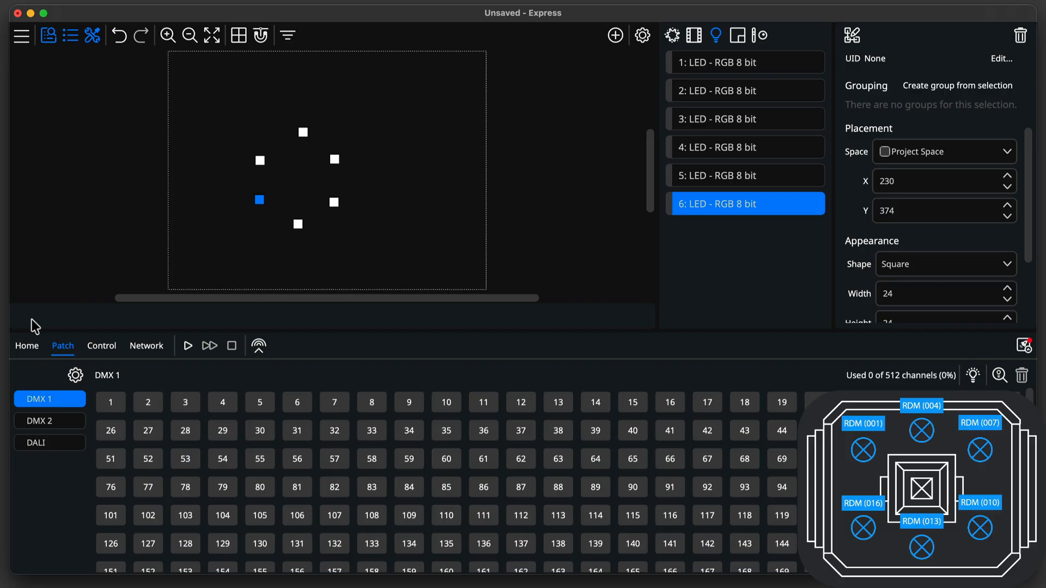
# Set the Y position of fixture 1 to 276.
pyautogui.click(259, 161)
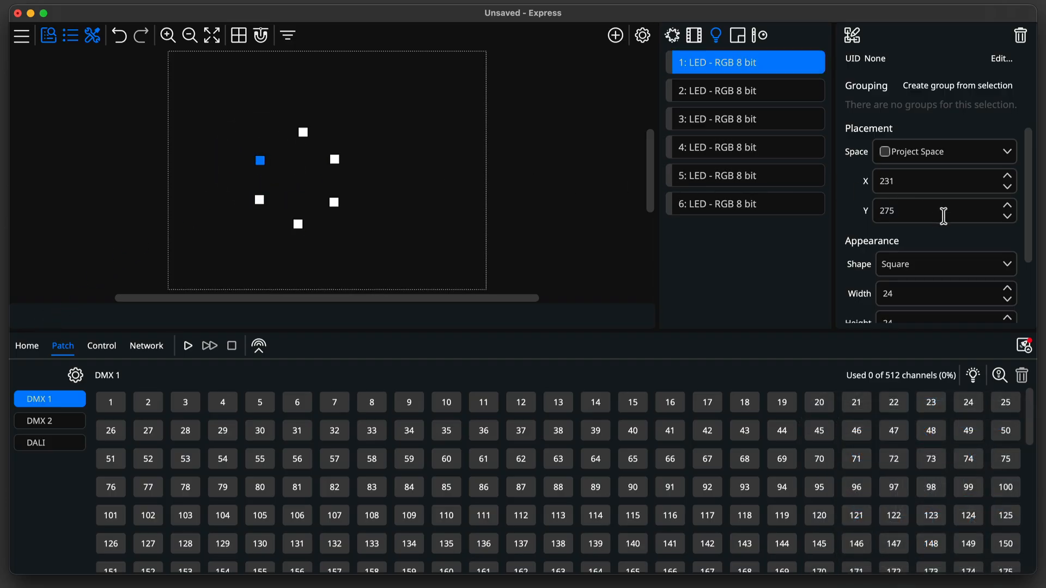
pyautogui.scroll(6, 941, 210)
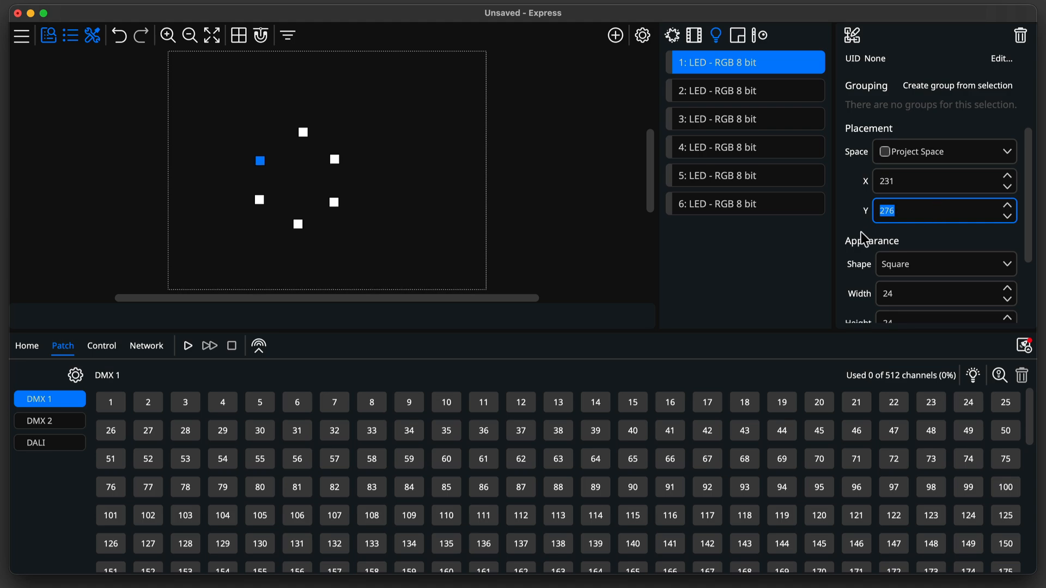
# Try the Round shape on fixture 1 and return its shape to Square.
pyautogui.scroll(-3, 860, 234)
pyautogui.click(919, 143)
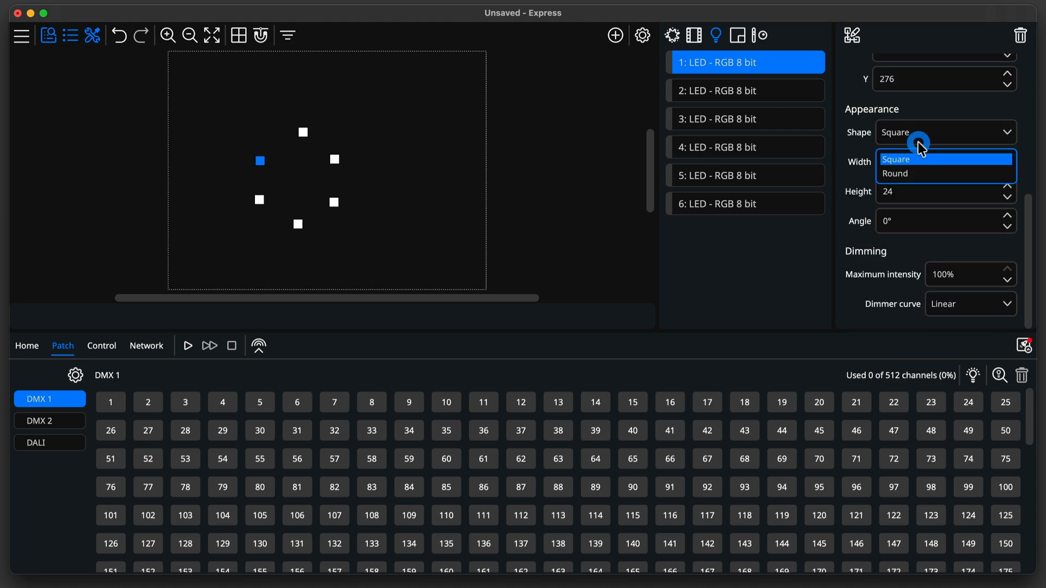
pyautogui.click(916, 174)
pyautogui.click(918, 133)
pyautogui.click(915, 161)
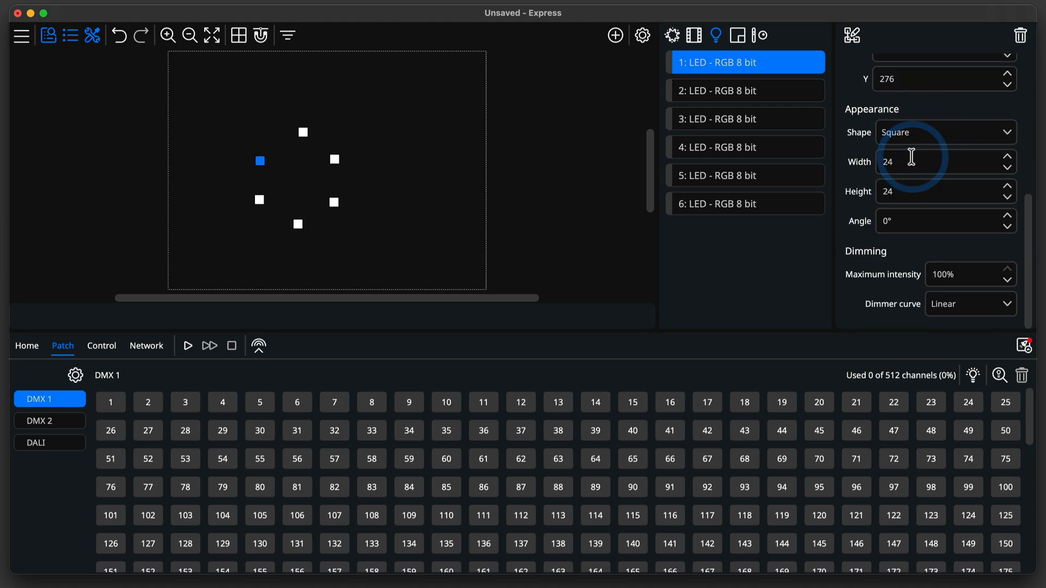
# Align fixtures 3 and 4 to the same X position, and clear the selection.
pyautogui.click(340, 183)
pyautogui.moveTo(306, 144); pyautogui.dragTo(354, 211)
pyautogui.rightClick(337, 205)
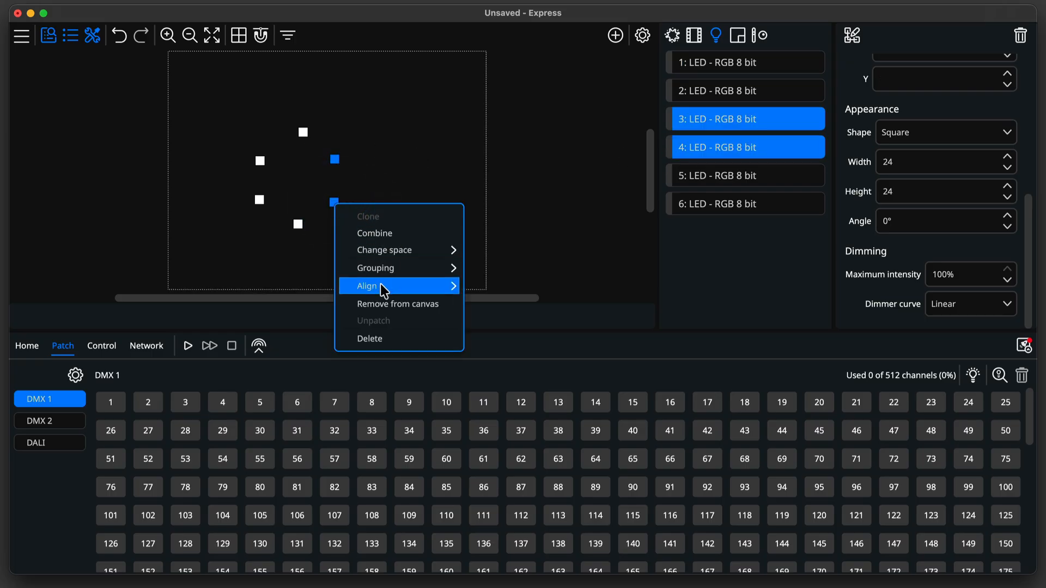
pyautogui.moveTo(384, 287)
pyautogui.click(518, 325)
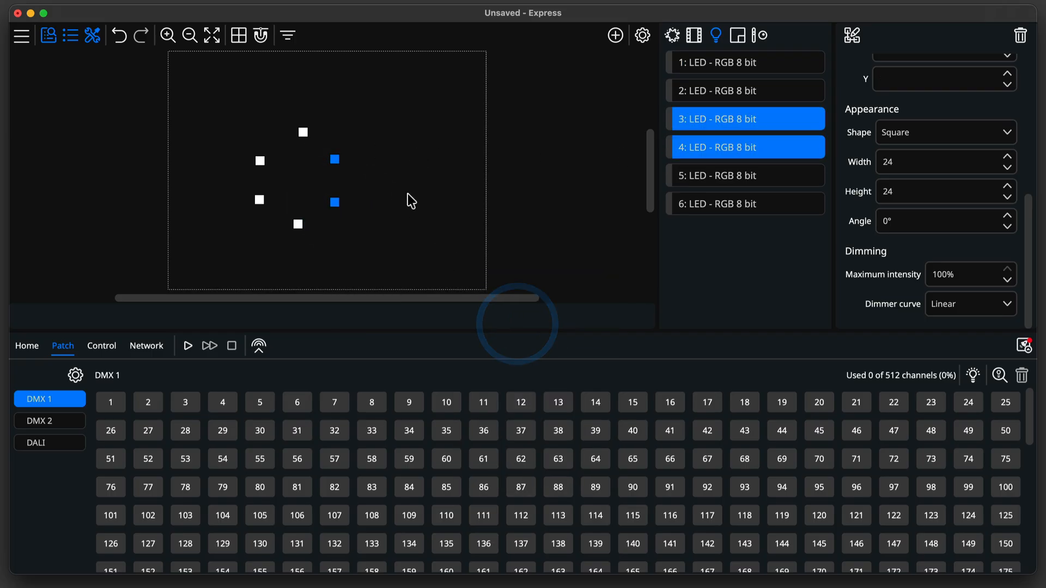
pyautogui.click(410, 188)
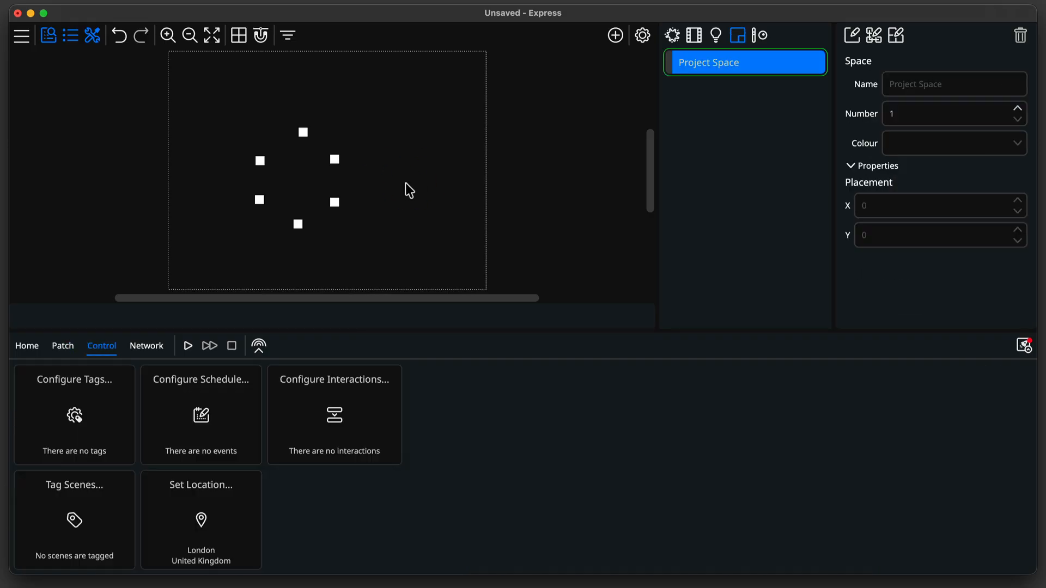
# Follow the Patch a fixture walkthrough to patch fixture 1 to address 1 on DMX 1.
pyautogui.click(32, 351)
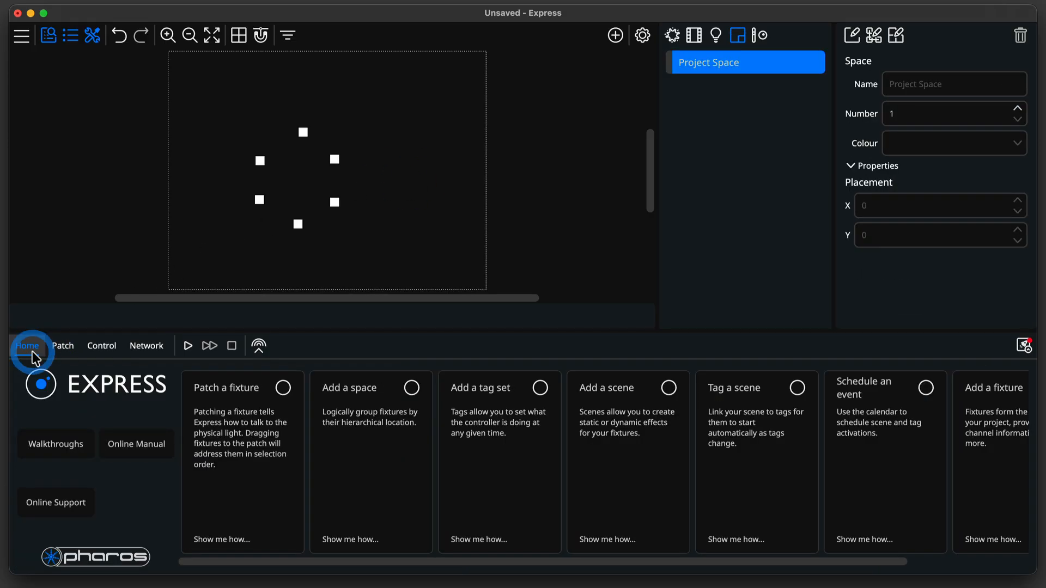
pyautogui.click(220, 482)
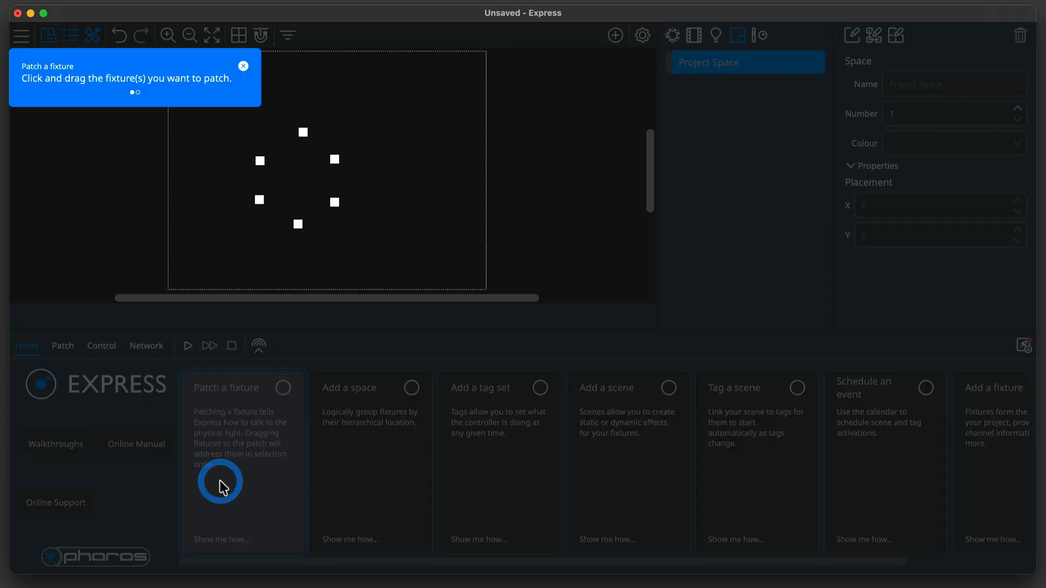
pyautogui.click(261, 163)
pyautogui.moveTo(261, 164); pyautogui.dragTo(120, 406)
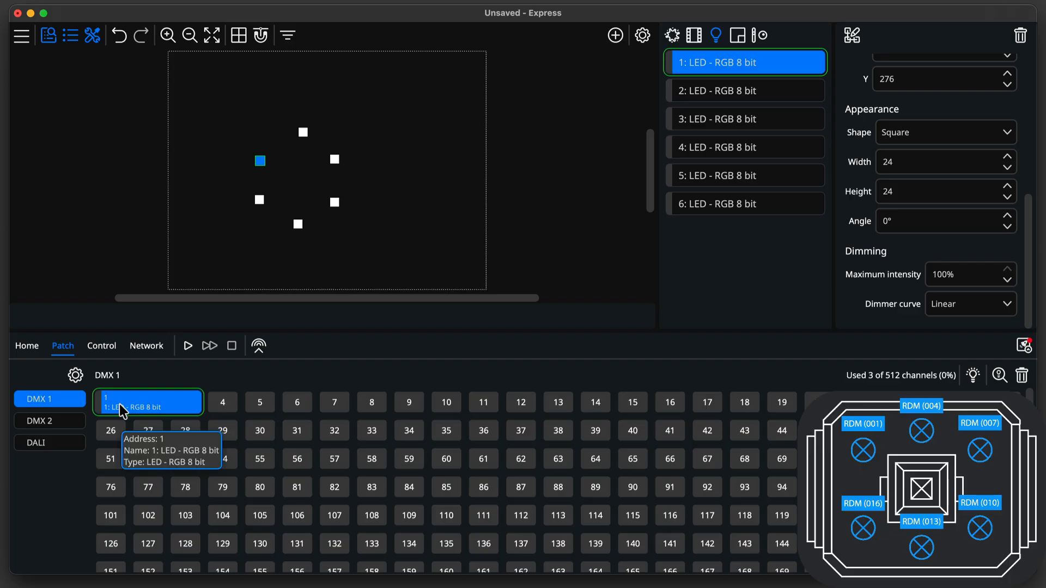
# Patch fixture 2 to address 4 and fixtures 3 to 6 consecutively from address 7 on DMX 1.
pyautogui.click(303, 132)
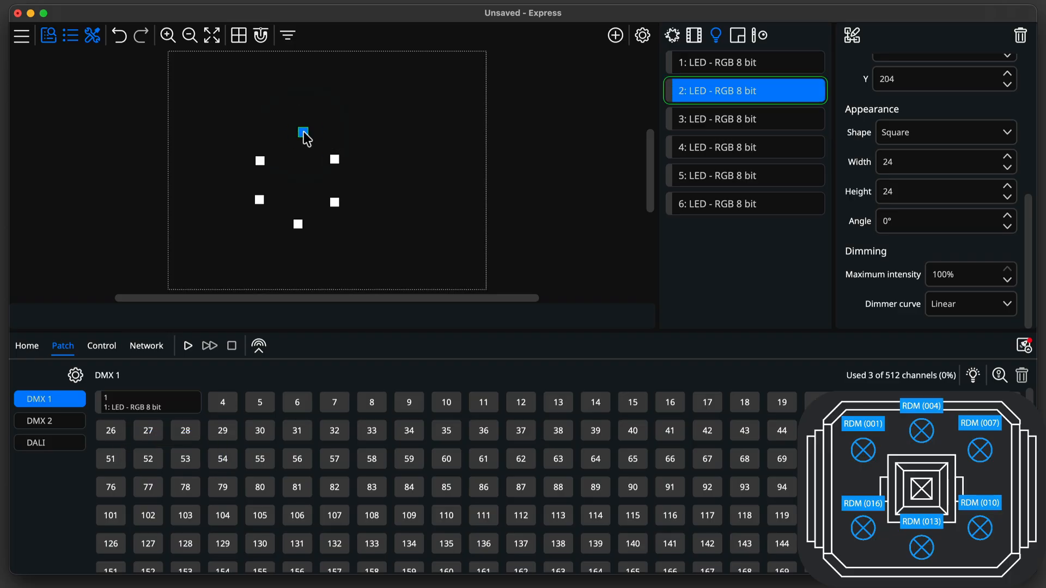
pyautogui.moveTo(303, 132); pyautogui.dragTo(223, 401)
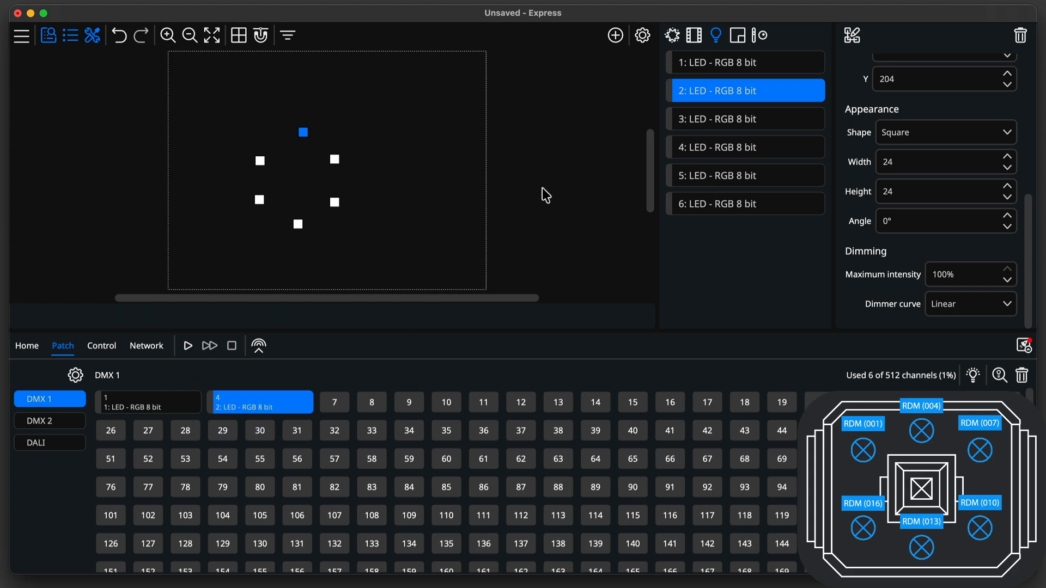
pyautogui.click(677, 119)
pyautogui.keyDown('shift'); pyautogui.click(708, 204); pyautogui.keyUp('shift')
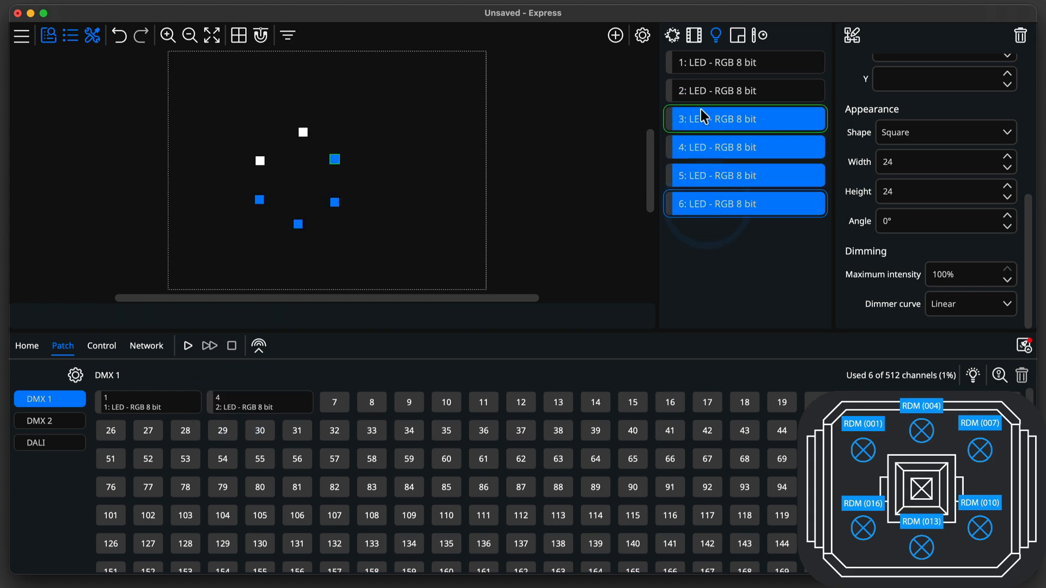
pyautogui.moveTo(701, 117); pyautogui.dragTo(341, 408)
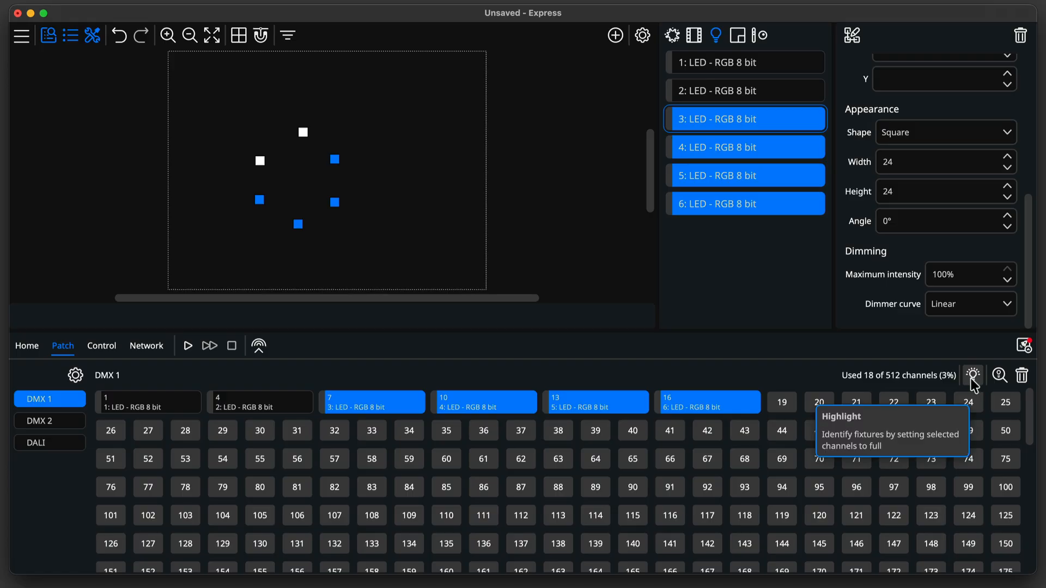
# Upload the project to the Express Control controller and finish the upload dialog.
pyautogui.click(1024, 345)
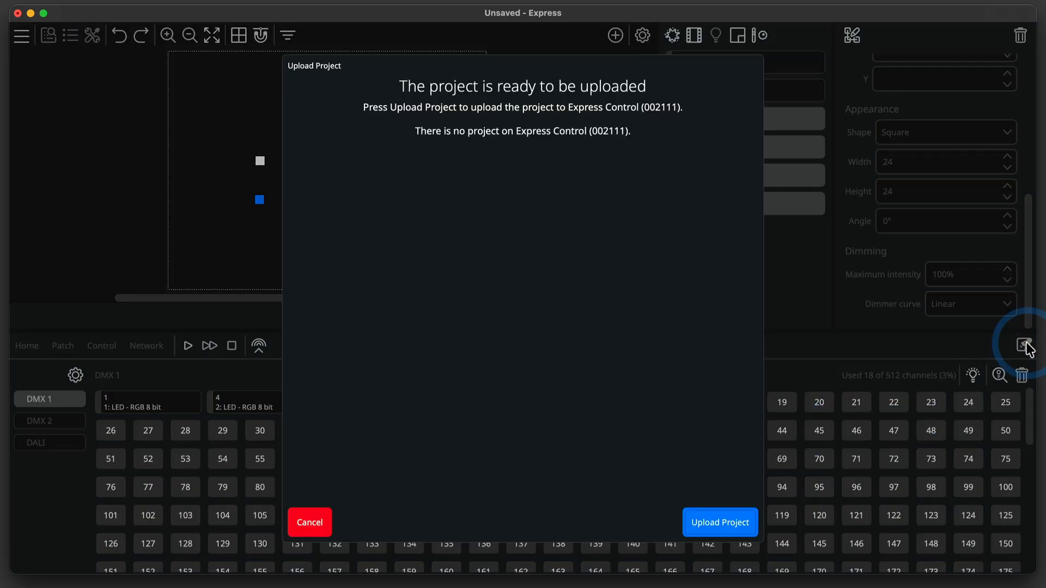
pyautogui.click(722, 522)
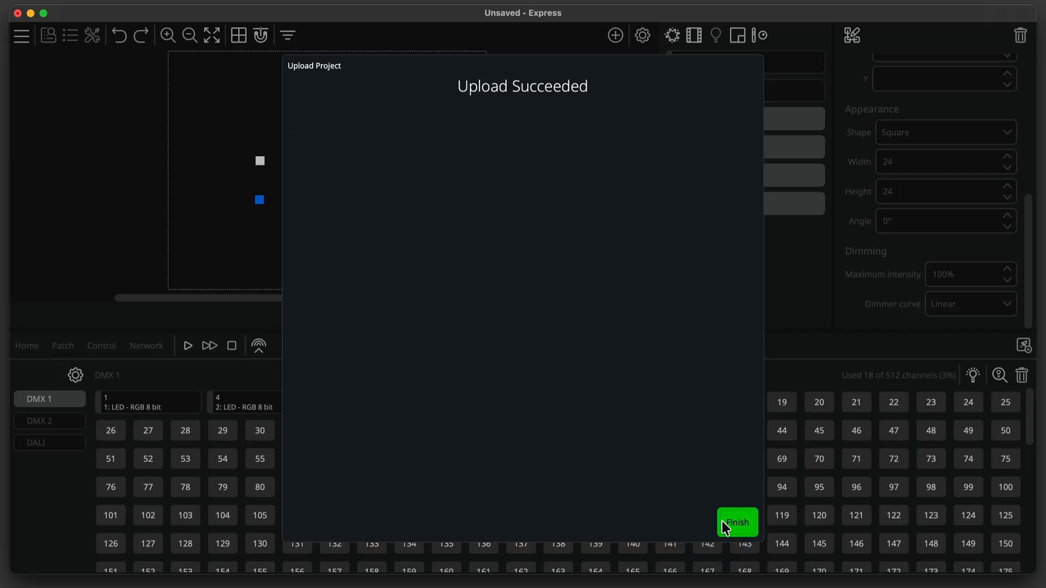
pyautogui.click(737, 523)
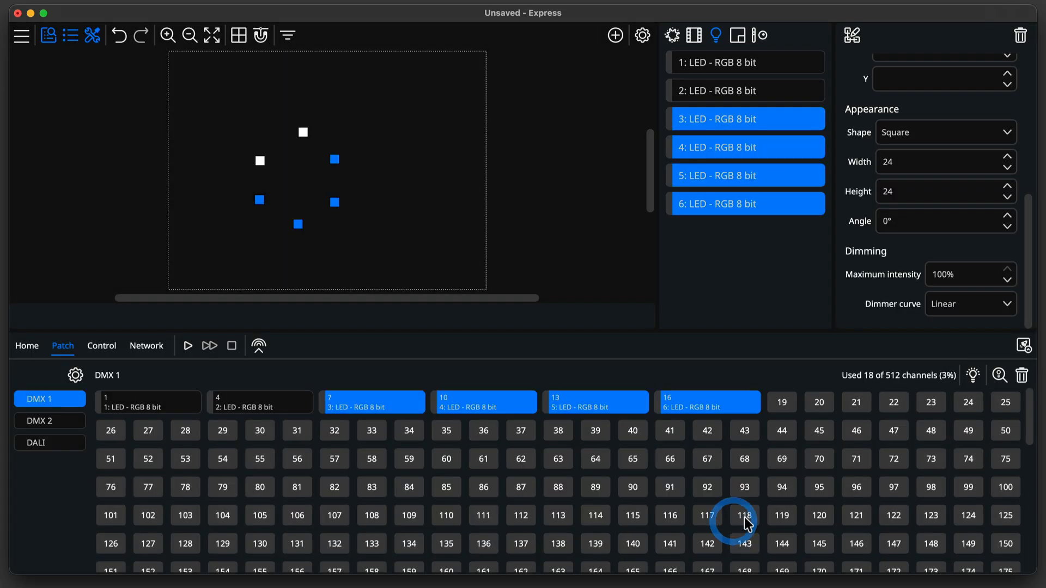
# Identify the patched fixtures with Highlight, checking fixtures 1, 2 and 3 individually and all six together, and turn Highlight off.
pyautogui.click(974, 376)
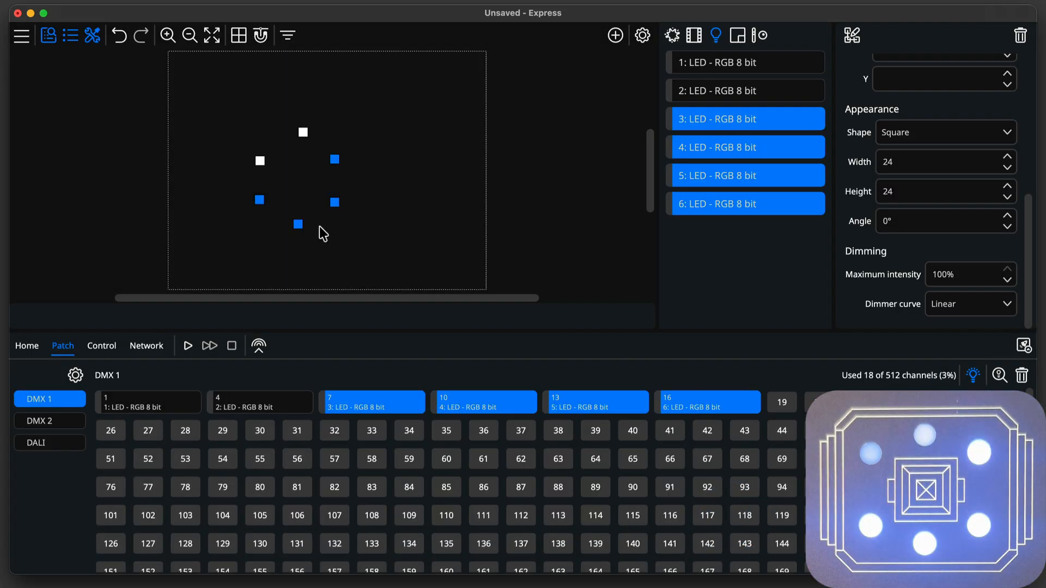
pyautogui.click(260, 160)
pyautogui.click(302, 132)
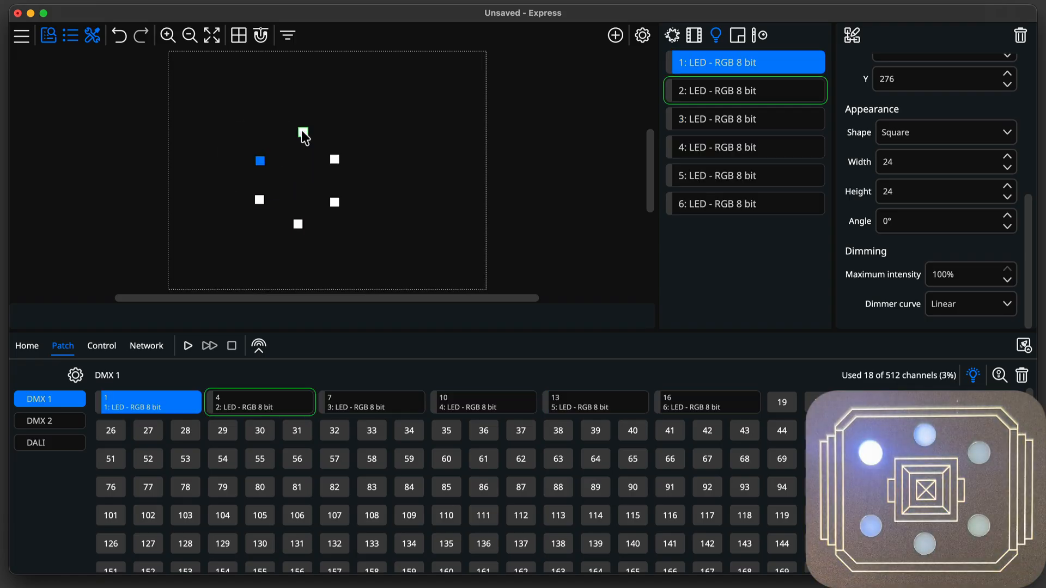
pyautogui.click(334, 159)
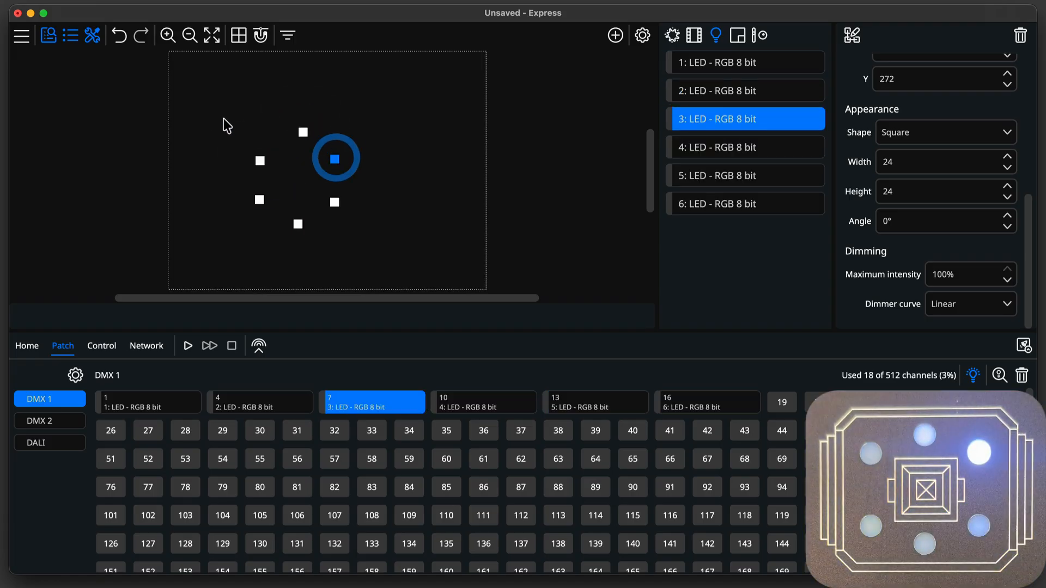
pyautogui.moveTo(203, 110); pyautogui.dragTo(356, 258)
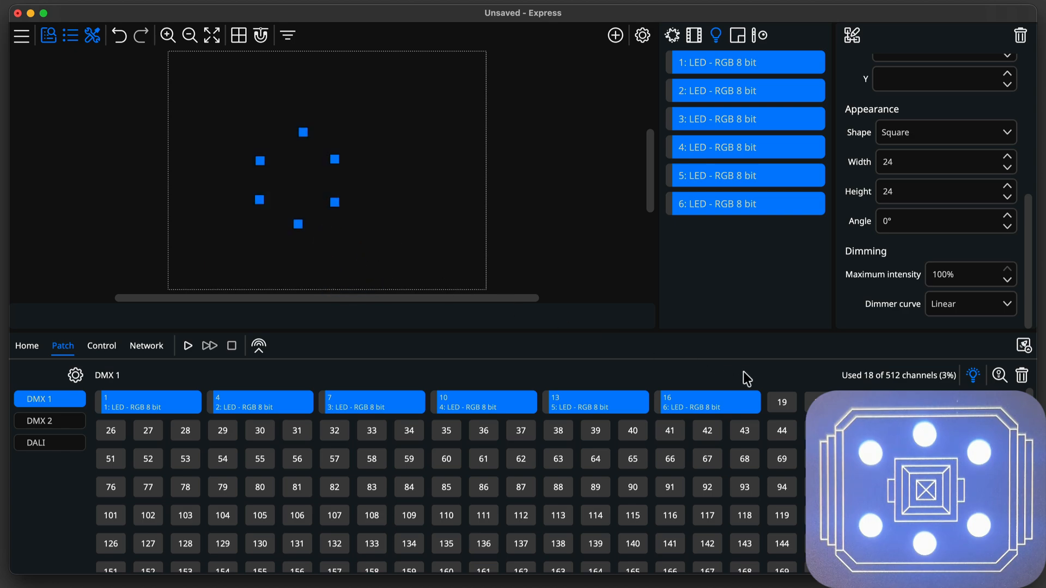
pyautogui.click(972, 375)
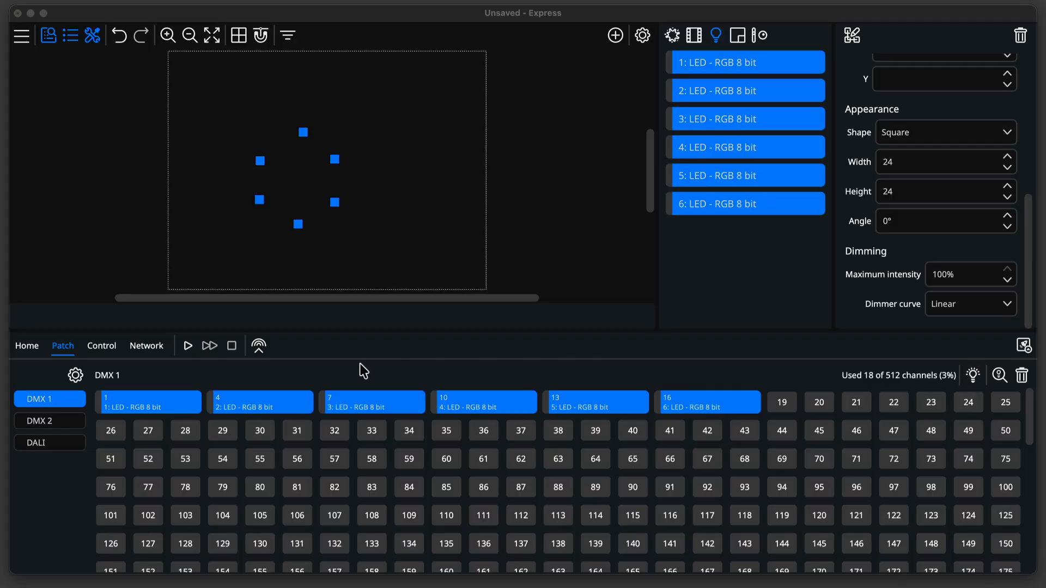
# Follow the Add a scene walkthrough to place a static scene below the fixture ring at about X 225, Y 503.
pyautogui.click(22, 349)
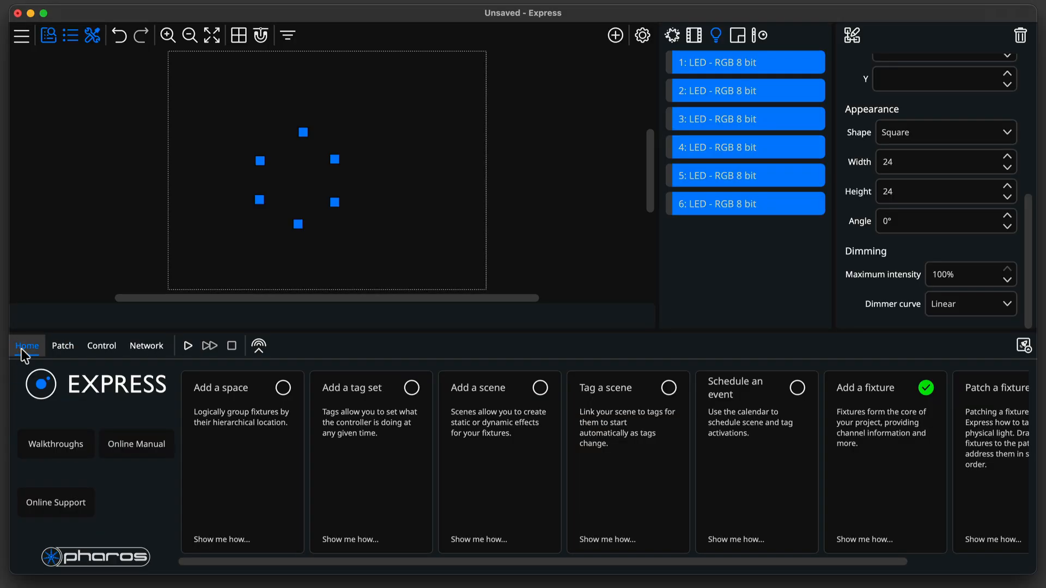
pyautogui.click(504, 541)
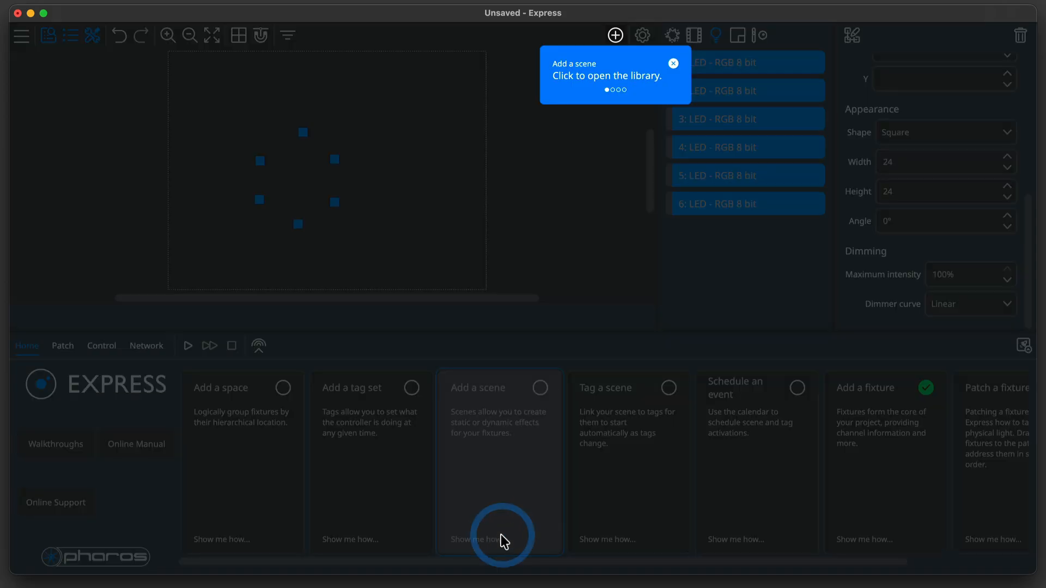
pyautogui.click(616, 36)
pyautogui.click(612, 91)
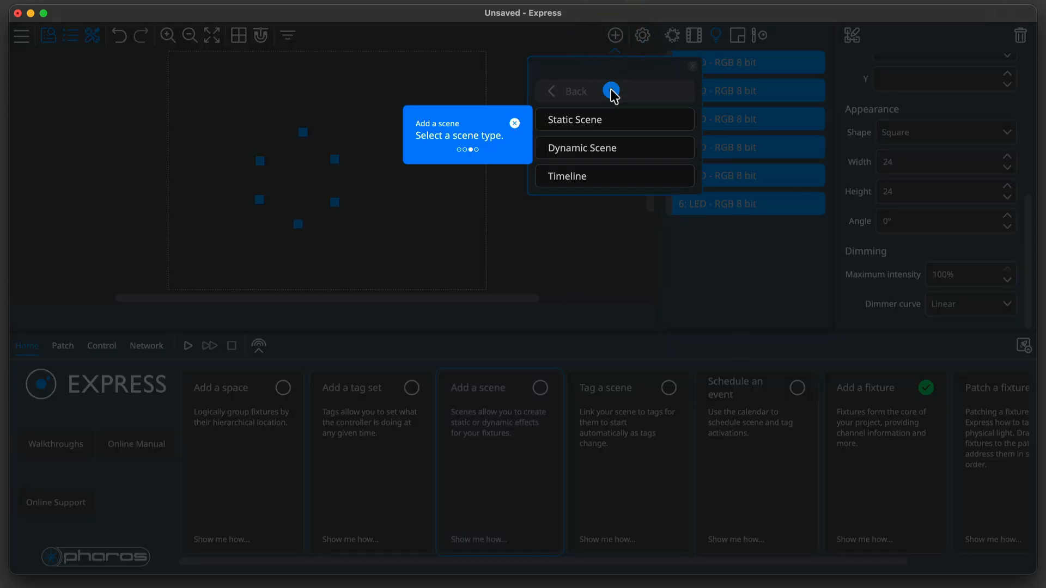
pyautogui.click(612, 120)
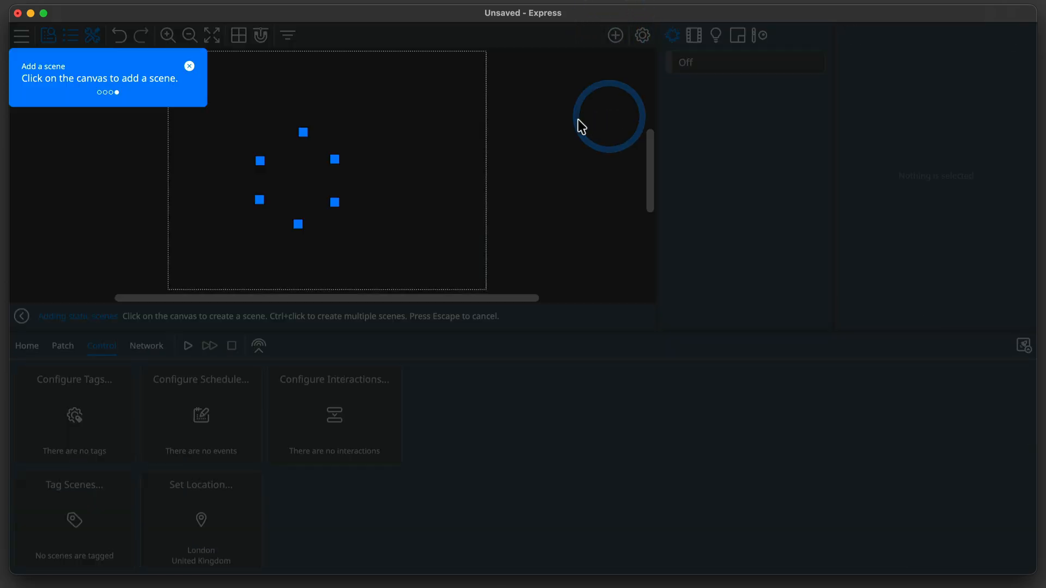
pyautogui.click(258, 253)
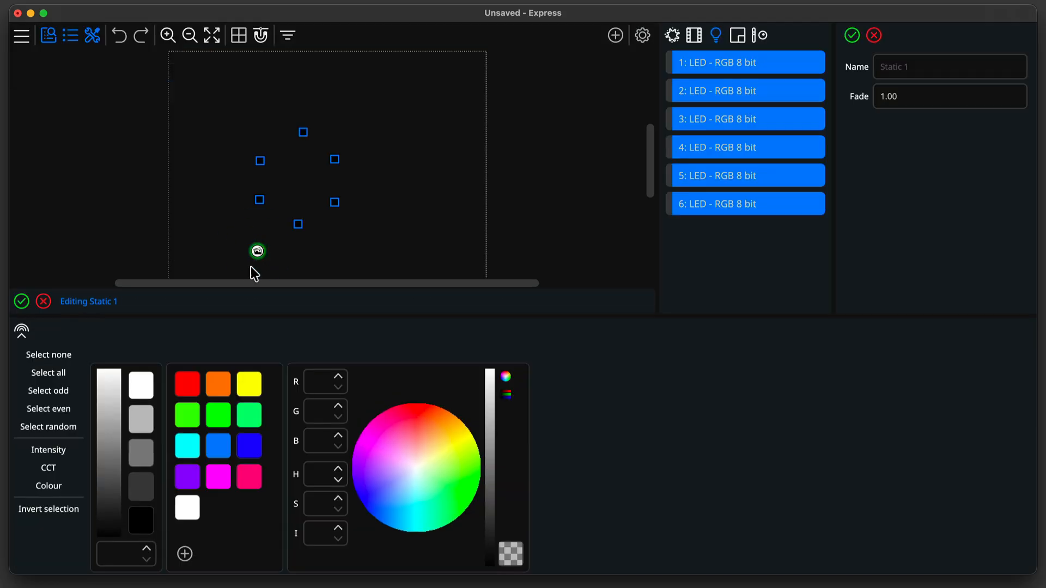
# Colour all six fixtures orange, name the scene Orange, and save it.
pyautogui.click(227, 387)
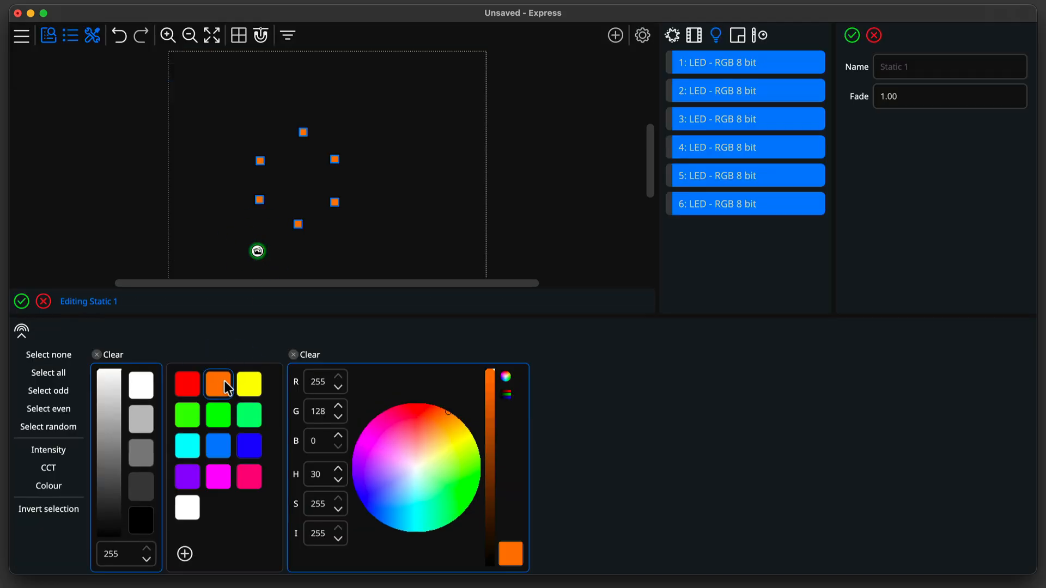
pyautogui.click(928, 64)
pyautogui.write('Orange')
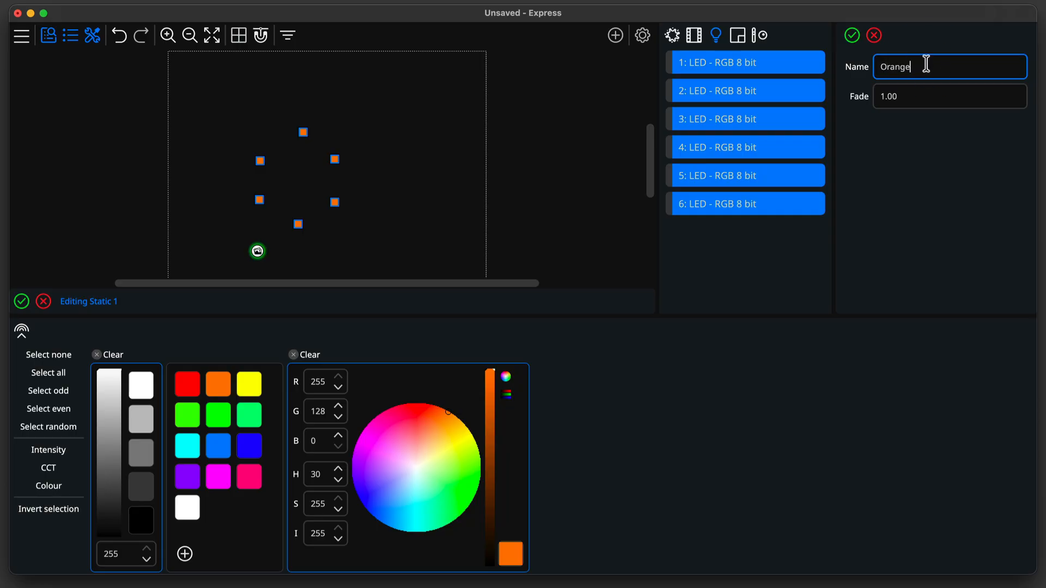
pyautogui.click(852, 36)
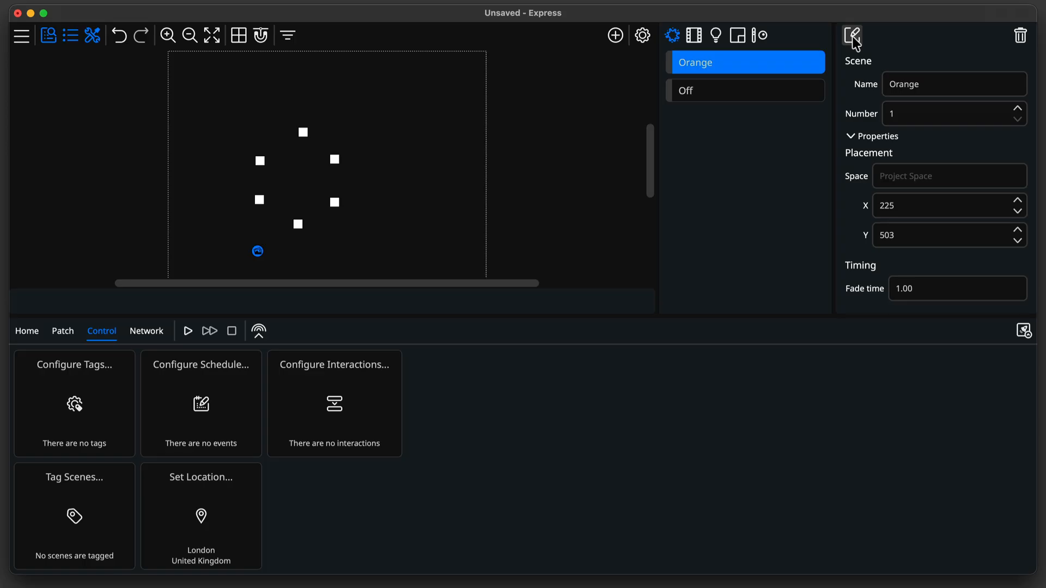
# Add a second static scene beside the Orange scene at about X 294, Y 503, and colour all six fixtures red.
pyautogui.click(617, 37)
pyautogui.click(616, 86)
pyautogui.click(610, 115)
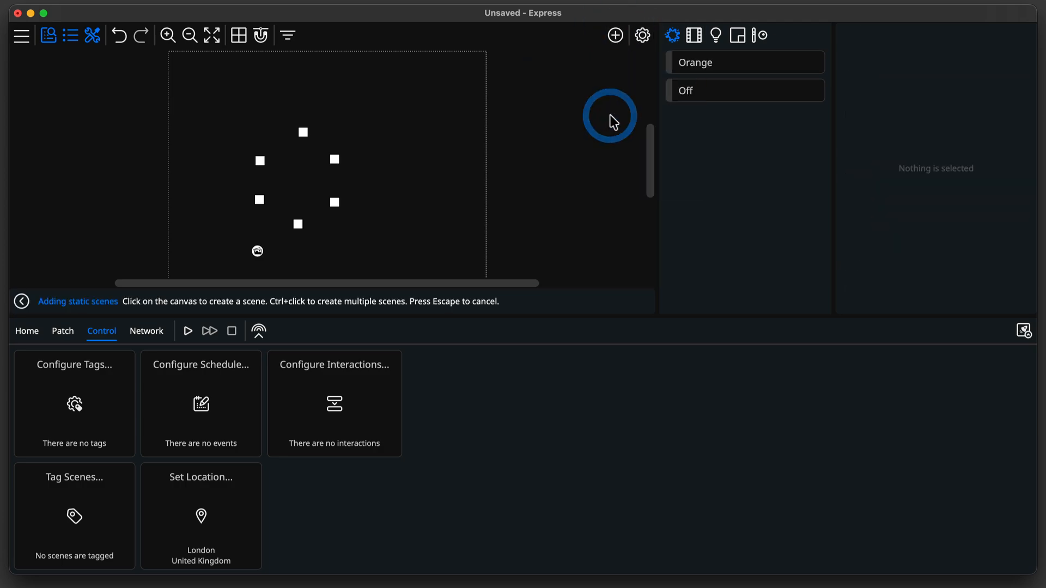
pyautogui.click(285, 251)
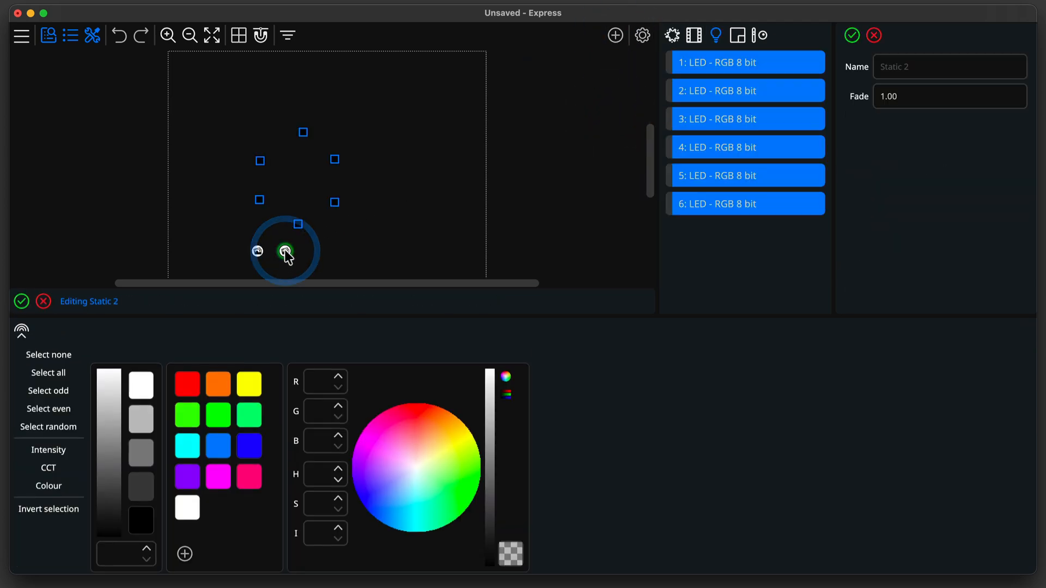
pyautogui.click(187, 384)
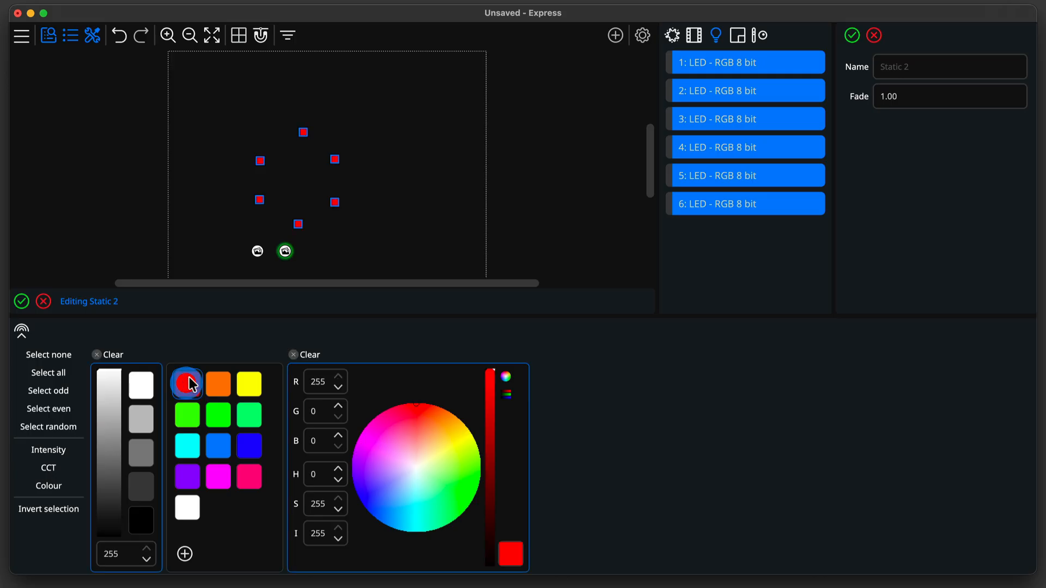
# Colour fixtures 2, 4 and 6 blue, and try the odd and even fixture selections.
pyautogui.click(260, 199)
pyautogui.keyDown('shift'); pyautogui.click(304, 132); pyautogui.keyUp('shift')
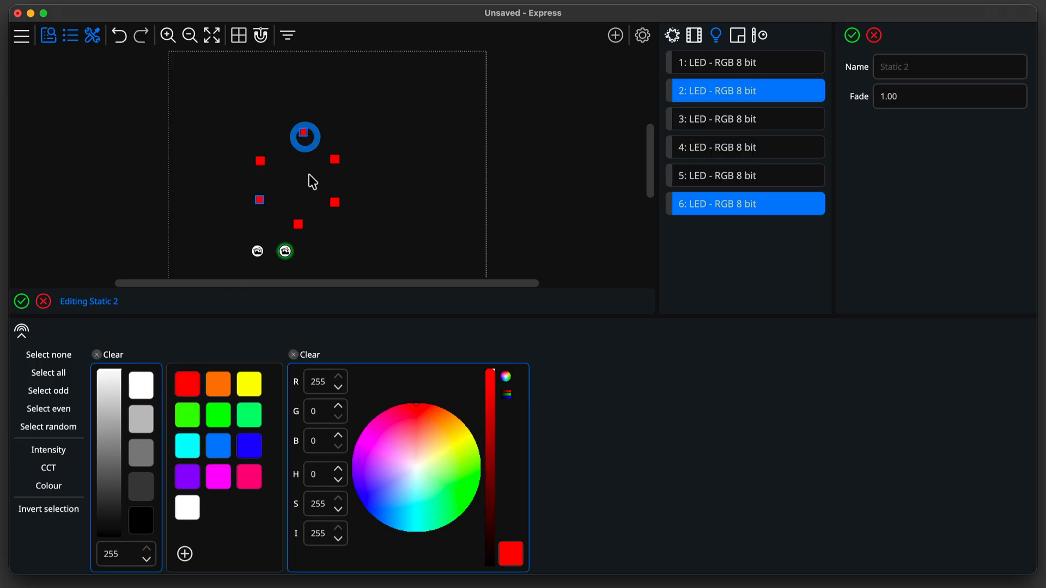
pyautogui.keyDown('shift'); pyautogui.click(335, 203); pyautogui.keyUp('shift')
pyautogui.click(249, 445)
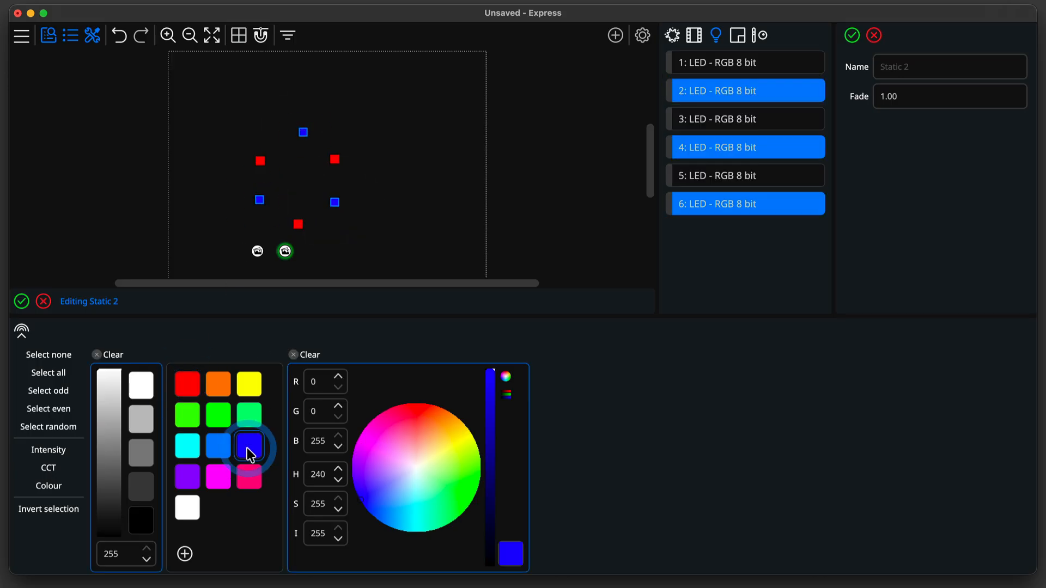
pyautogui.click(53, 388)
pyautogui.click(50, 407)
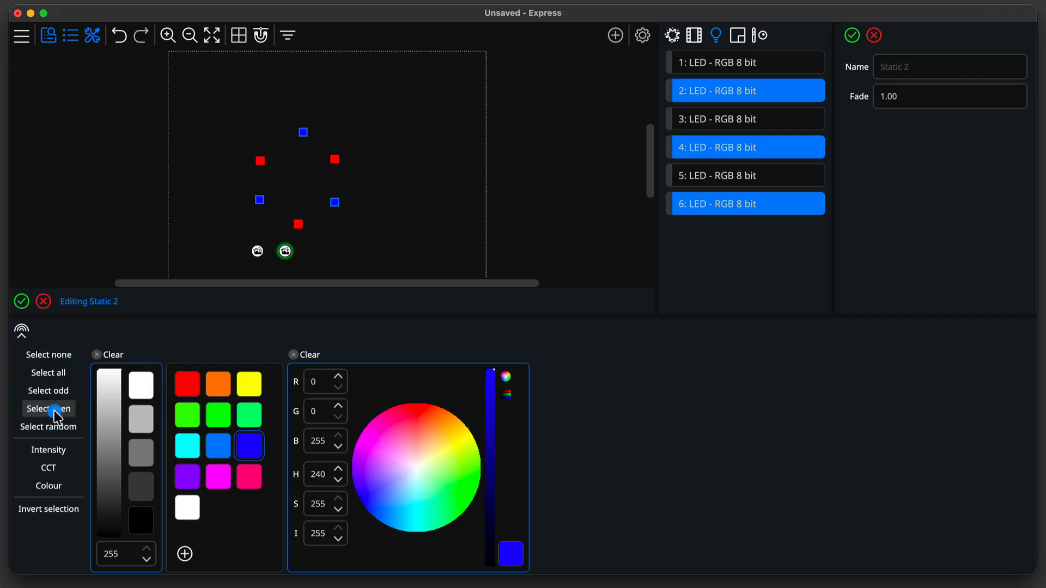
# Name the second static scene RedBlue and save it.
pyautogui.click(934, 61)
pyautogui.write('R')
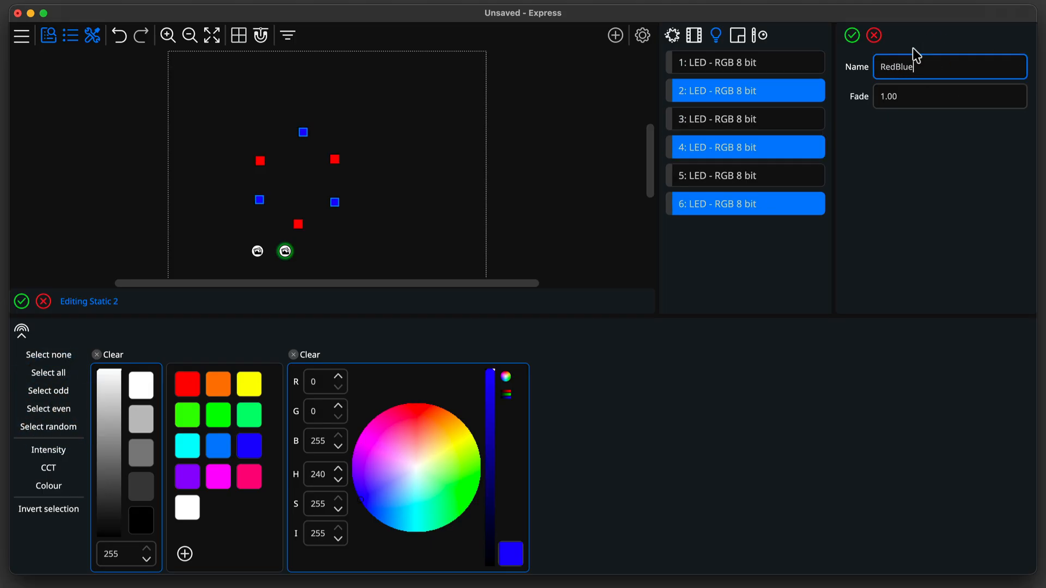
pyautogui.write('edBlue')
pyautogui.click(851, 35)
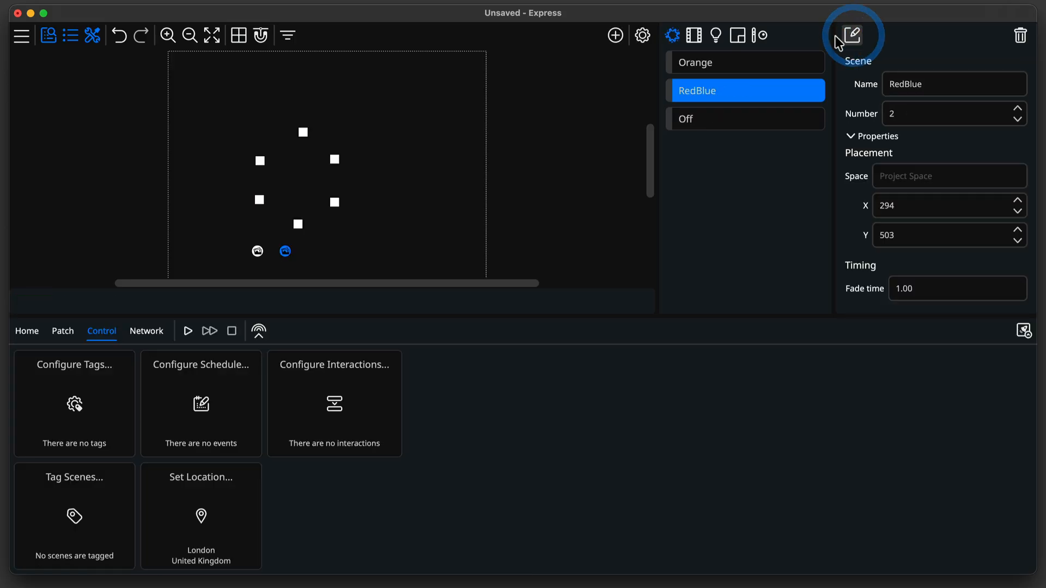
# Reopen the RedBlue scene, shift the odd fixtures' colour to R 255, G 0, B 21, and save the scene.
pyautogui.click(286, 254)
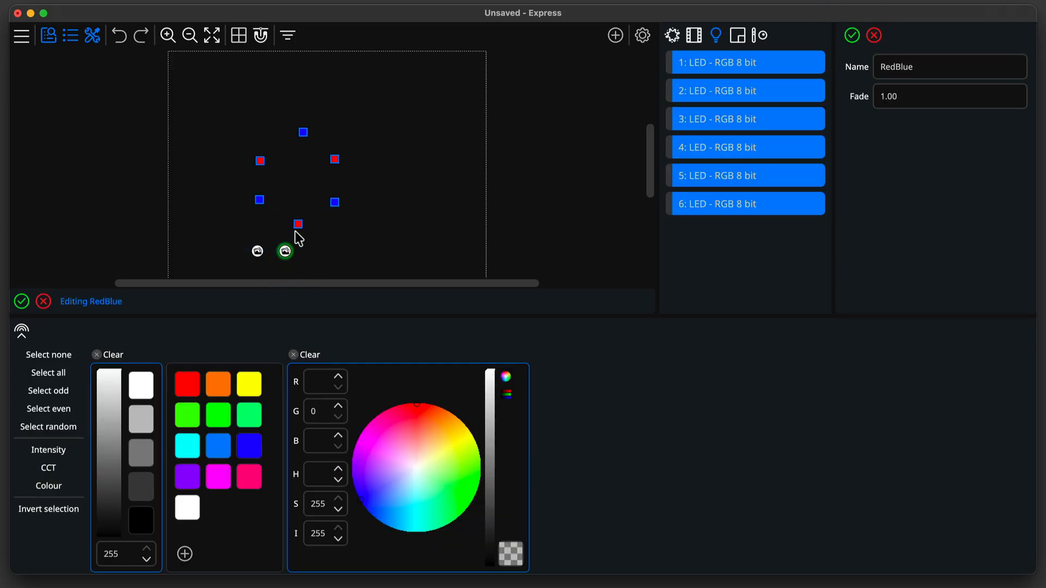
pyautogui.click(61, 391)
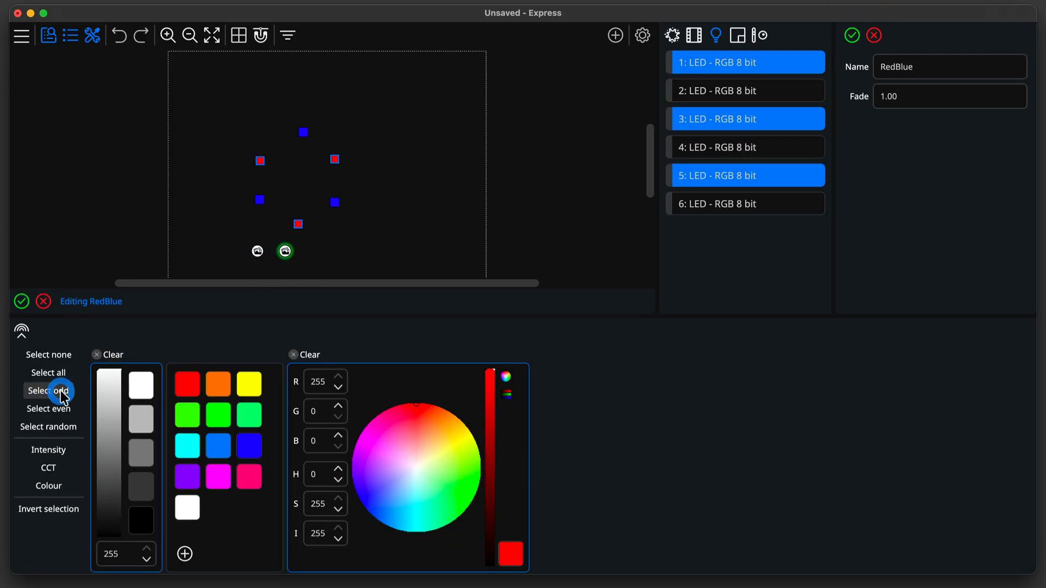
pyautogui.moveTo(420, 413)
pyautogui.mouseDown()
pyautogui.moveTo(430, 408)
pyautogui.moveTo(411, 404)
pyautogui.mouseUp()
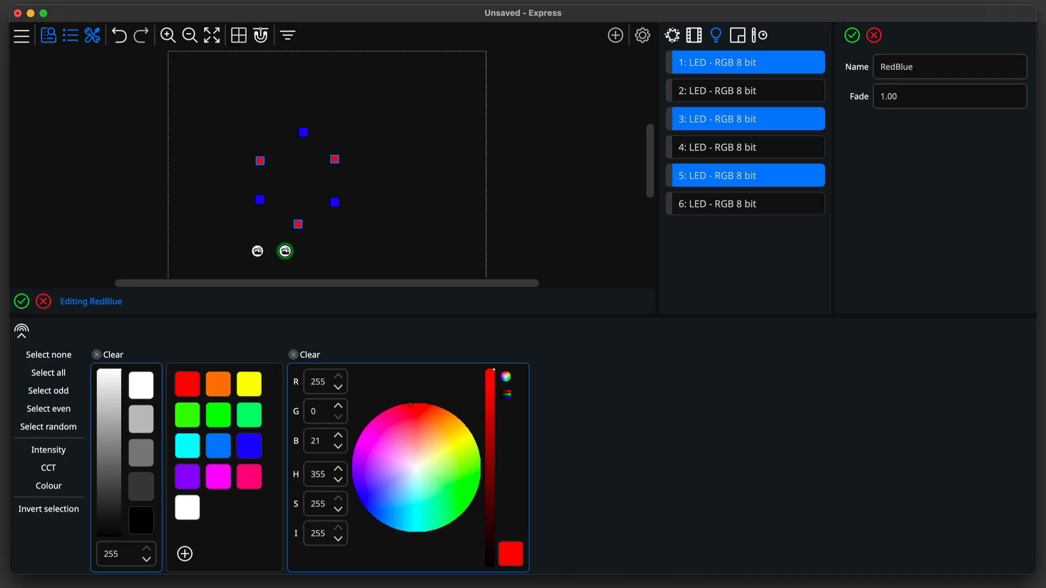
pyautogui.click(22, 303)
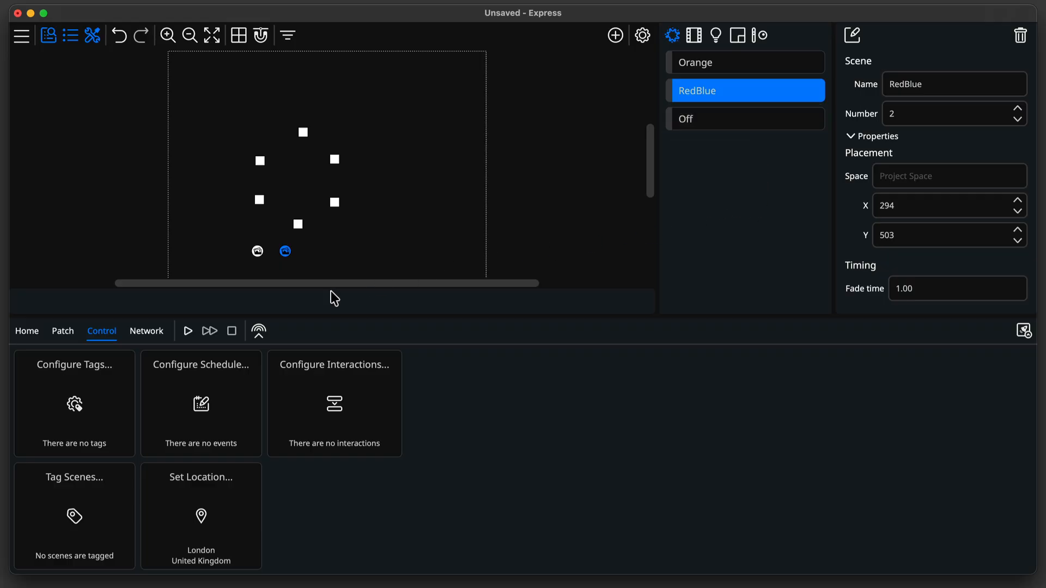
# Turn on live output and open the RedBlue and Orange scenes to preview each on the real fixtures.
pyautogui.click(259, 331)
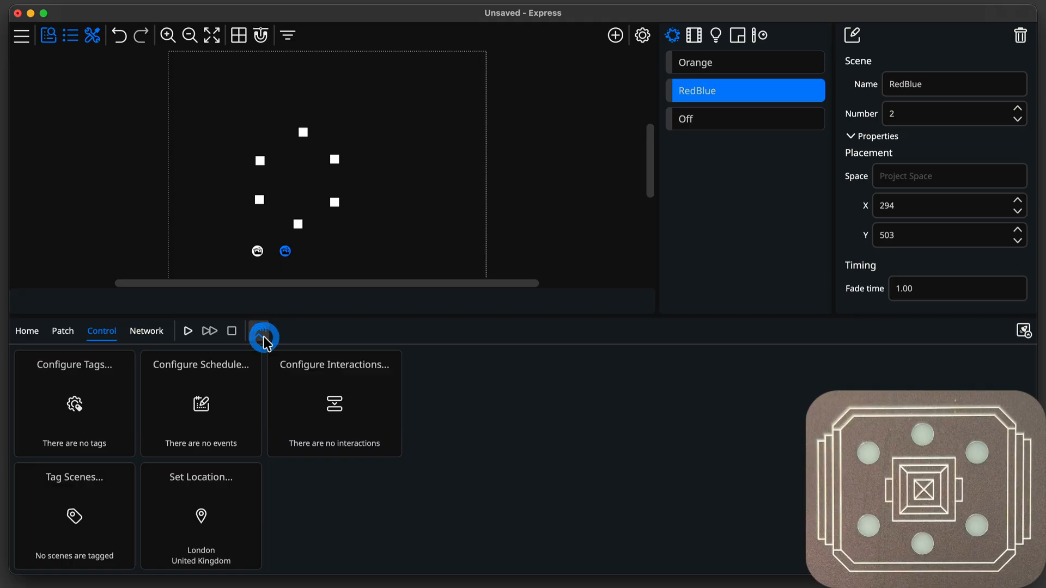
pyautogui.doubleClick(285, 252)
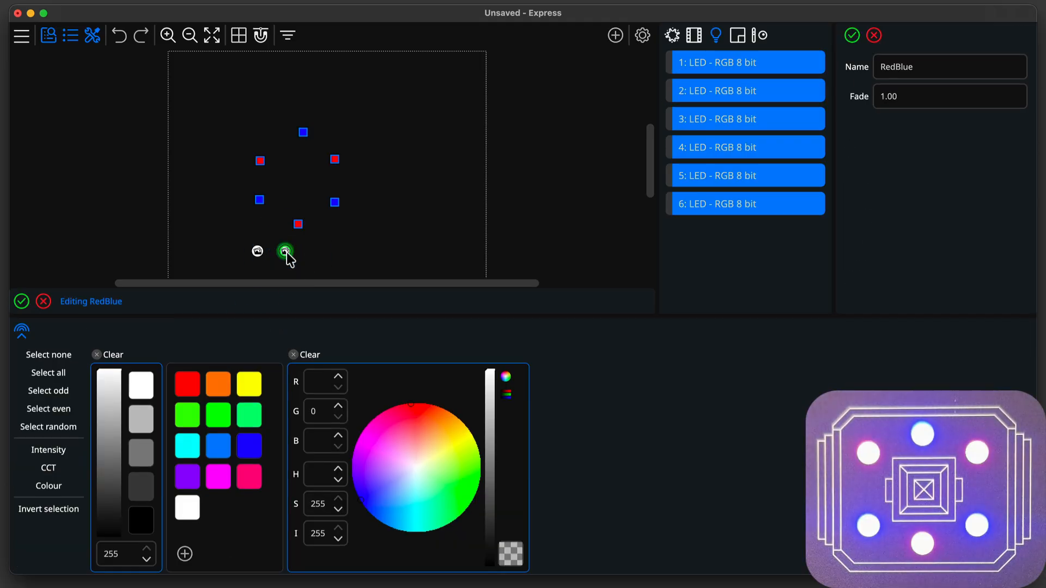
pyautogui.doubleClick(257, 251)
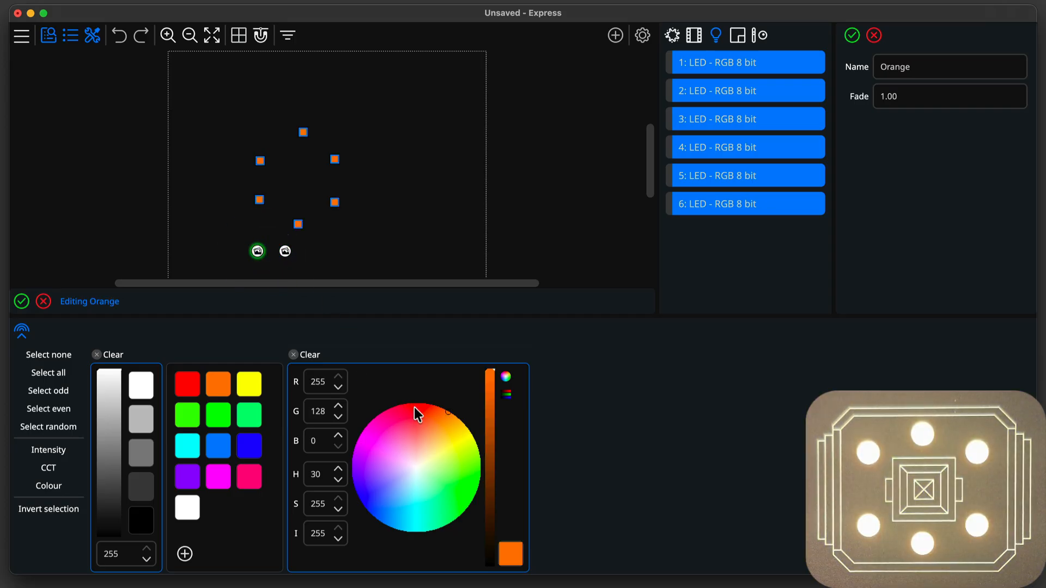
# Shift the Orange scene's fixture colour to R 255, G 104, B 34, save the scene, and turn off live output.
pyautogui.click(427, 410)
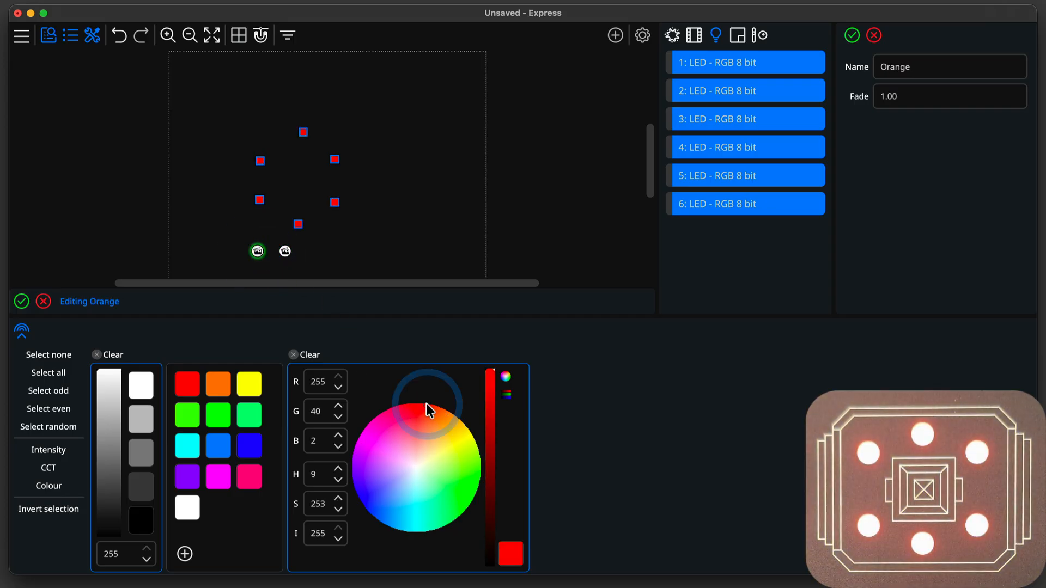
pyautogui.moveTo(427, 410)
pyautogui.mouseDown()
pyautogui.moveTo(439, 426)
pyautogui.moveTo(434, 415)
pyautogui.mouseUp()
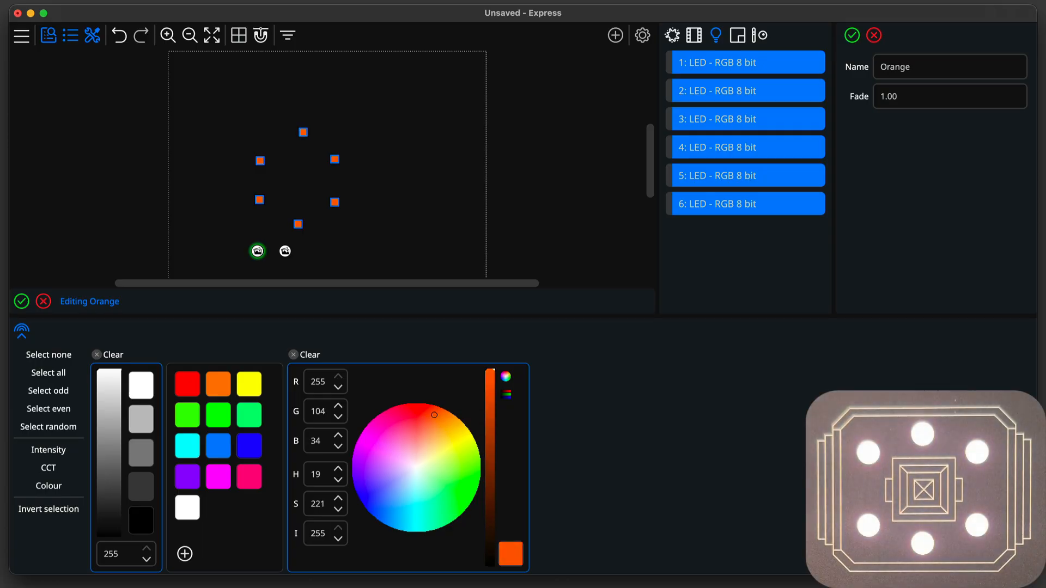
pyautogui.click(21, 303)
pyautogui.click(259, 330)
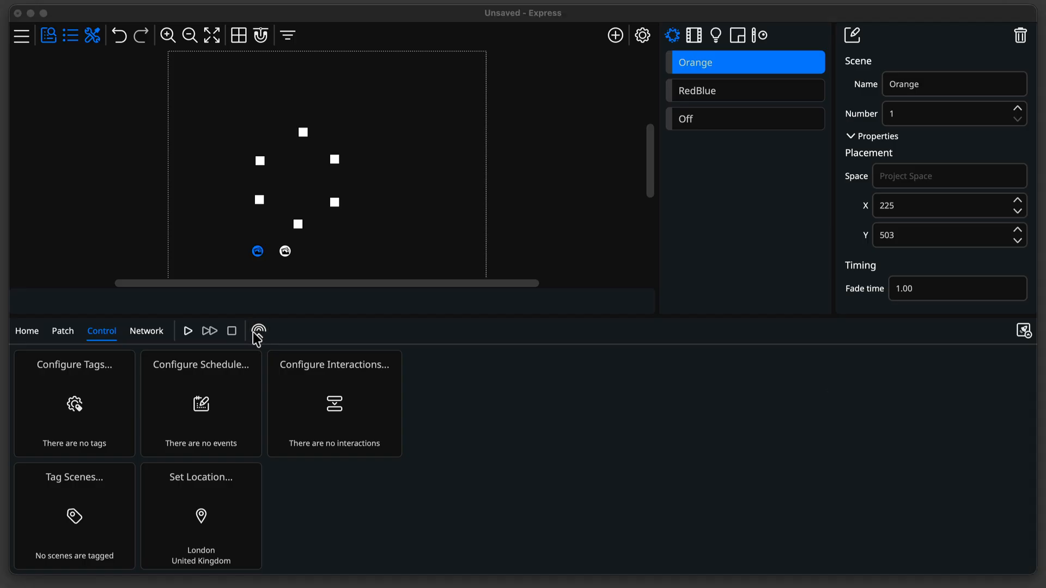
# Schedule a new event for the Orange scene, starting 15/06/2026 at sunset and ending 16/06/2026 at sunrise.
pyautogui.click(201, 394)
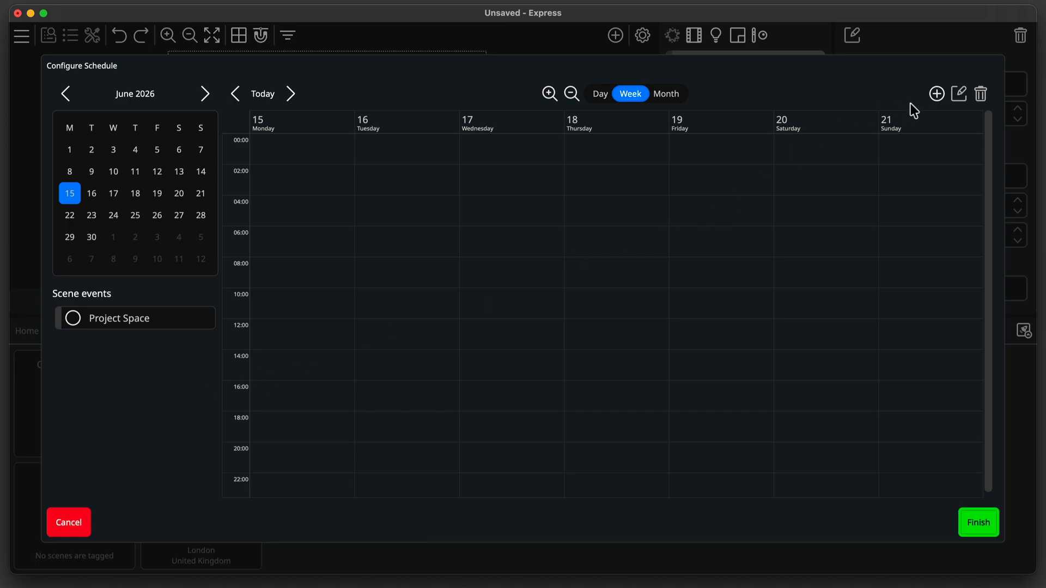
pyautogui.click(938, 94)
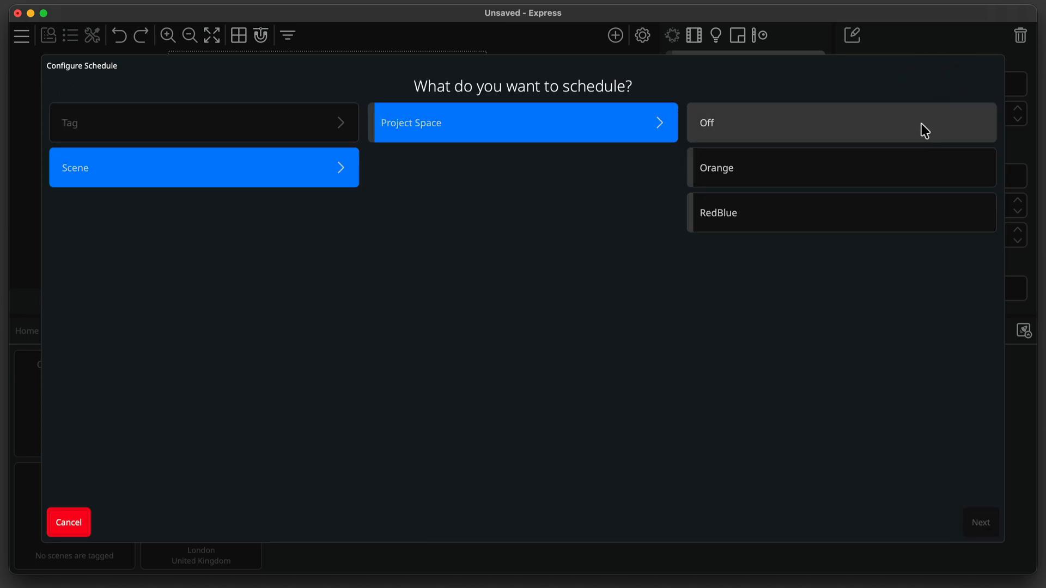
pyautogui.click(921, 171)
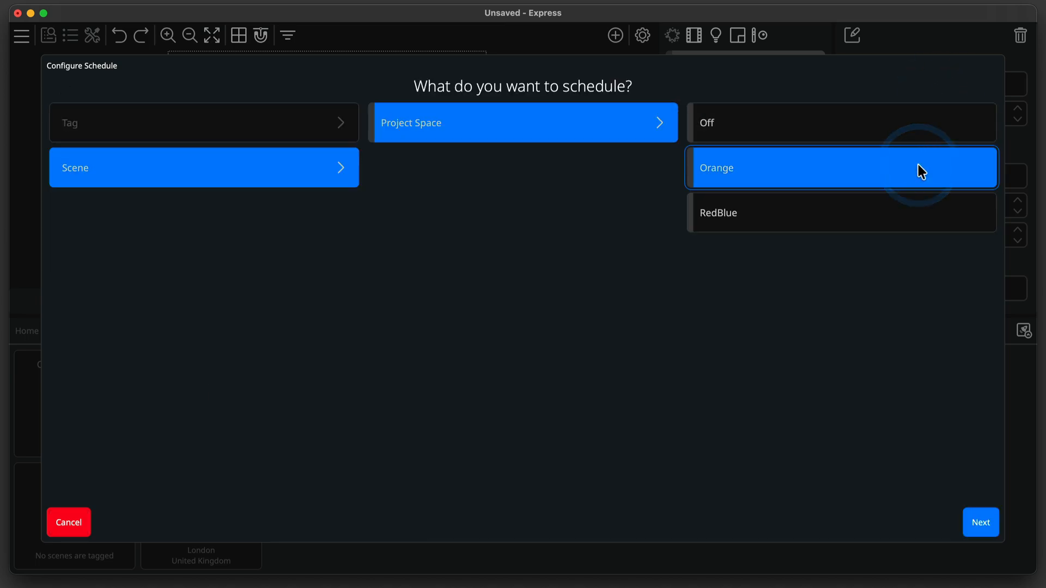
pyautogui.click(979, 523)
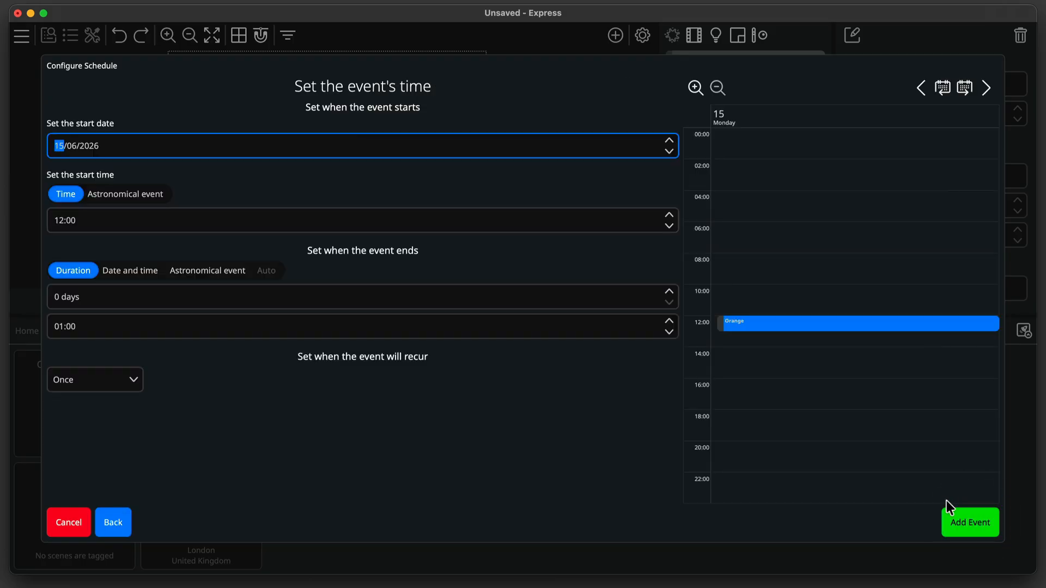
pyautogui.click(131, 196)
pyautogui.click(111, 219)
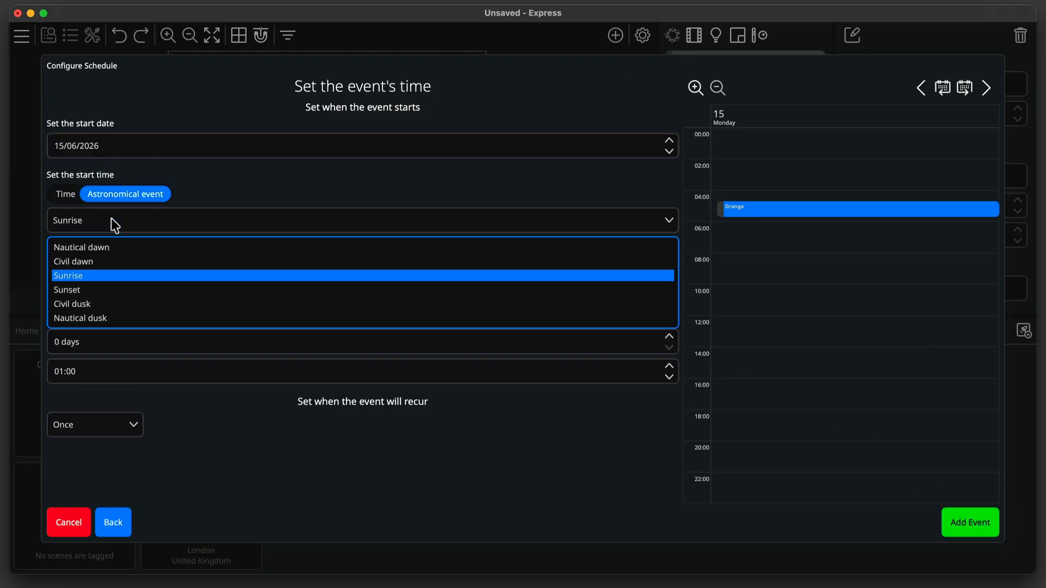
pyautogui.click(109, 290)
pyautogui.click(199, 319)
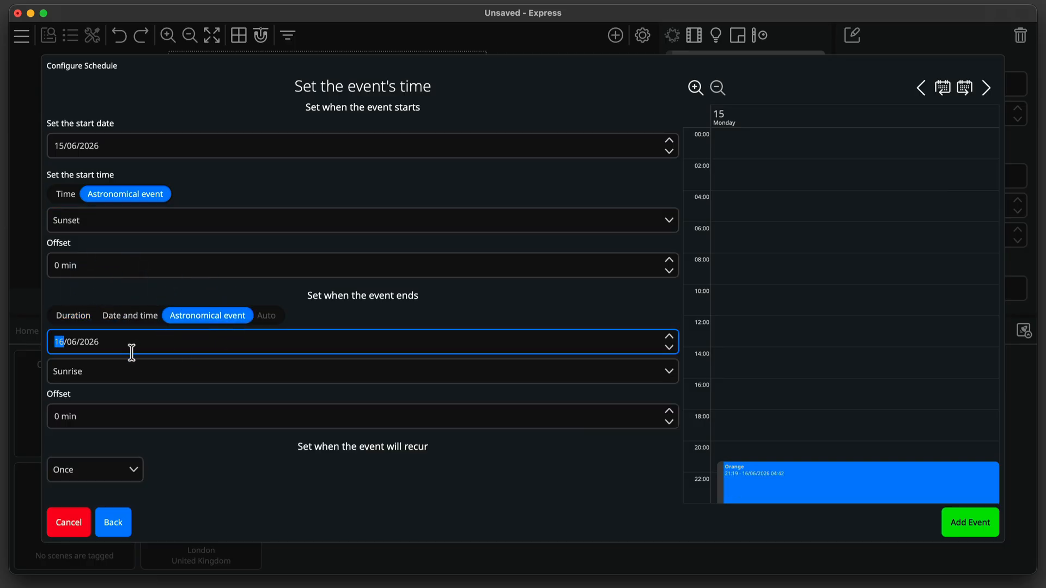
# Make the Orange event recur weekly on Monday to Friday forever, and add it to the schedule.
pyautogui.click(123, 469)
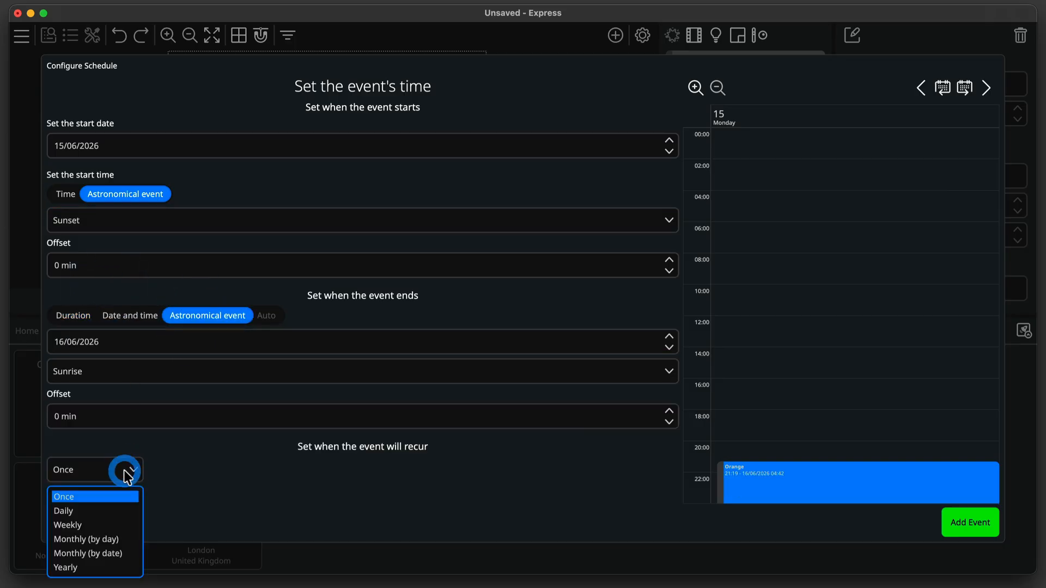
pyautogui.click(88, 526)
pyautogui.scroll(-5, 109, 491)
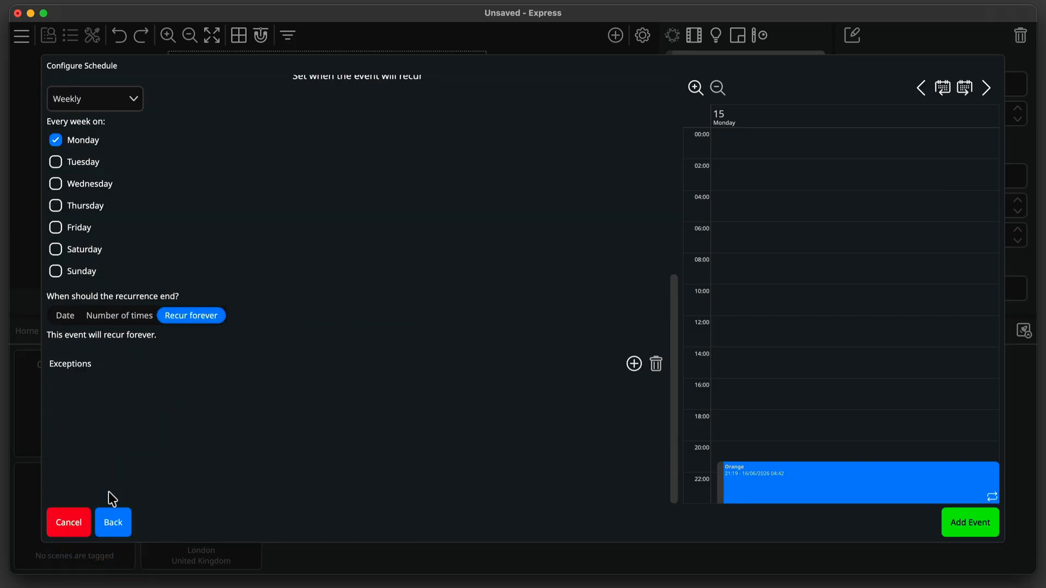
pyautogui.click(74, 186)
pyautogui.click(75, 207)
pyautogui.click(76, 227)
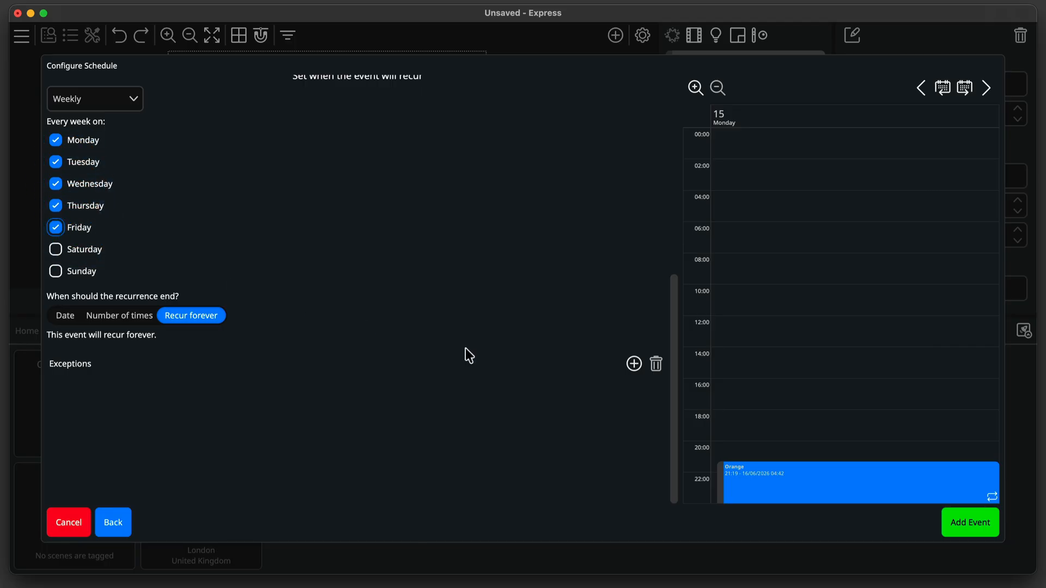
pyautogui.click(960, 521)
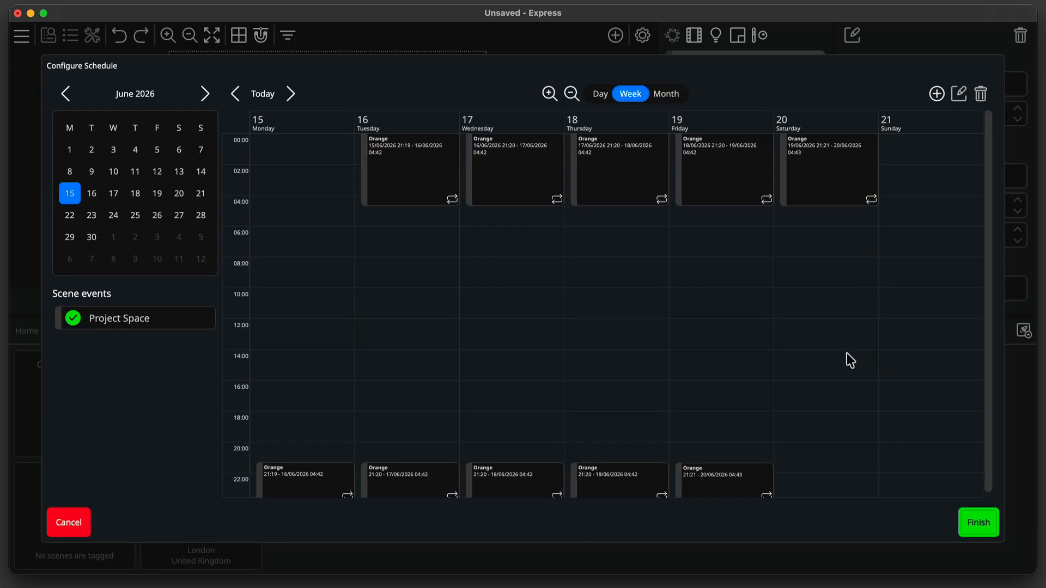
# Schedule a new event for the RedBlue scene, starting 20/06/2026 at sunset and ending 21/06/2026 at sunrise.
pyautogui.click(832, 469)
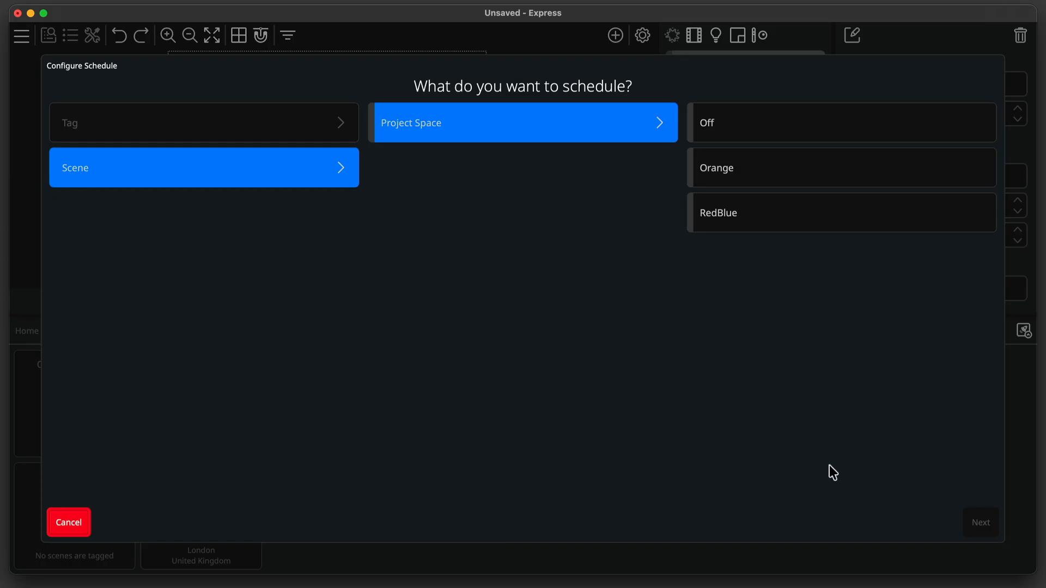
pyautogui.click(780, 213)
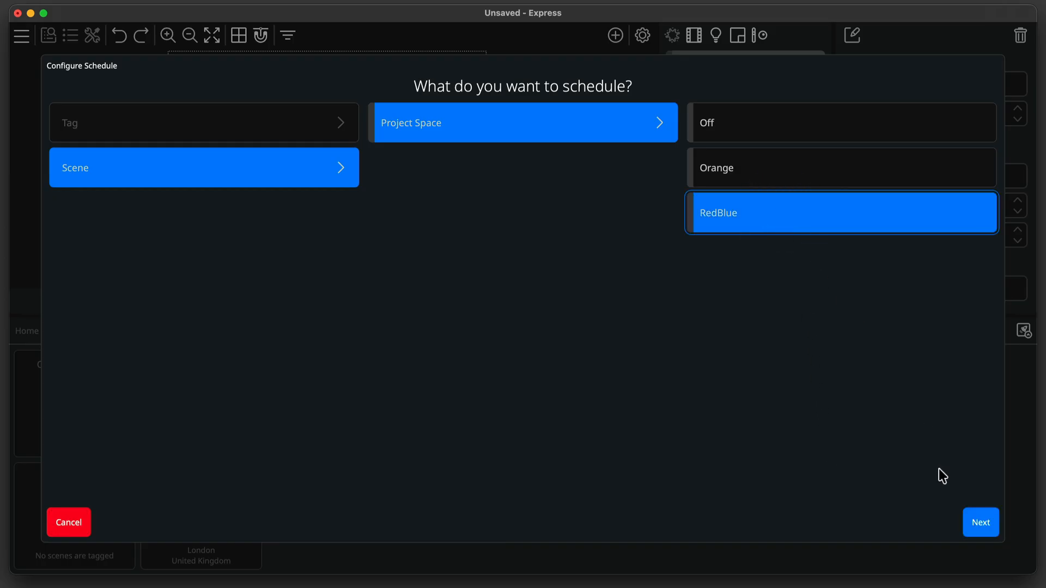
pyautogui.click(970, 518)
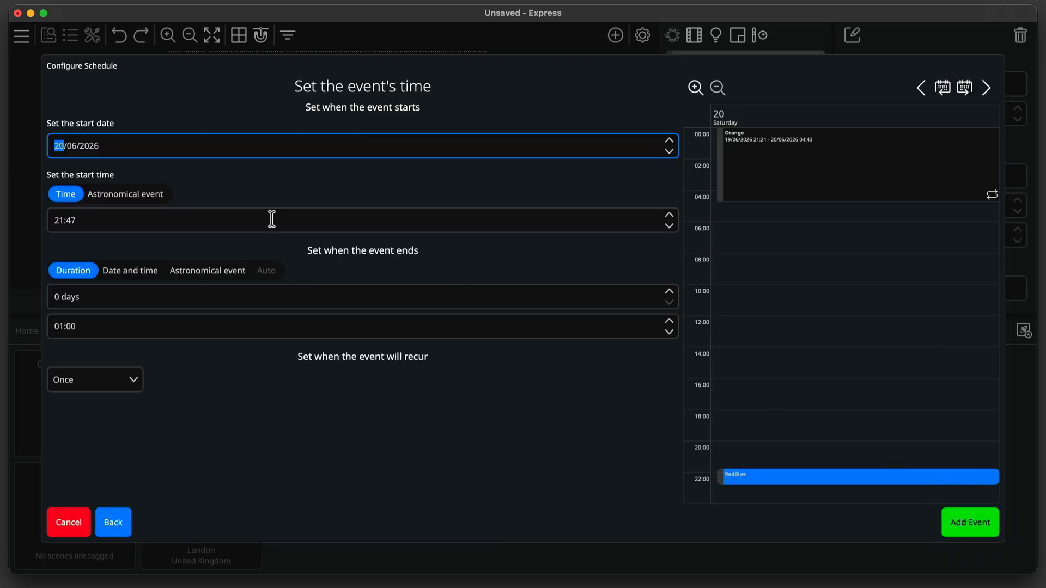
pyautogui.click(146, 195)
pyautogui.click(144, 221)
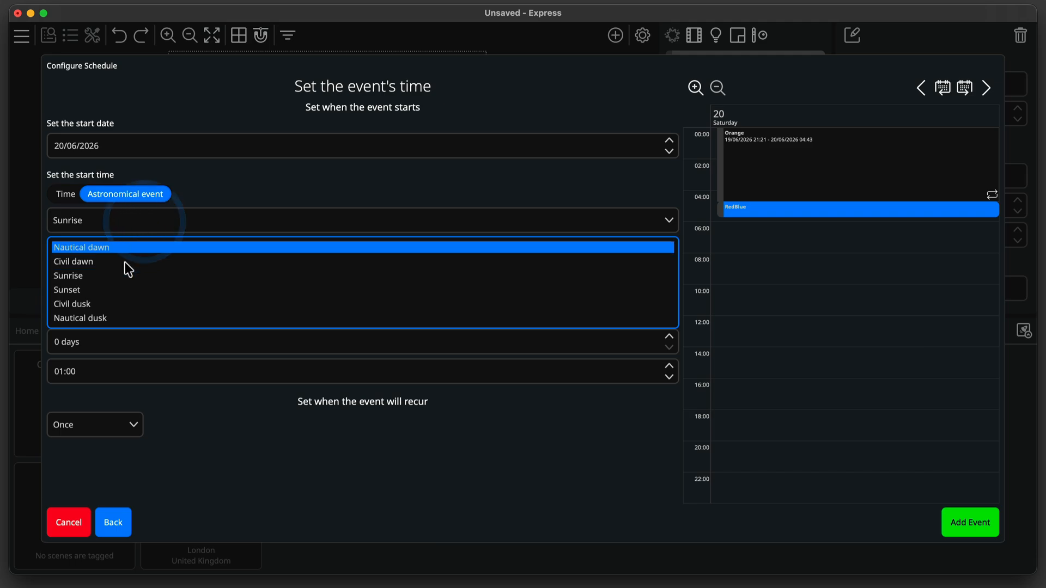
pyautogui.click(123, 289)
pyautogui.click(200, 315)
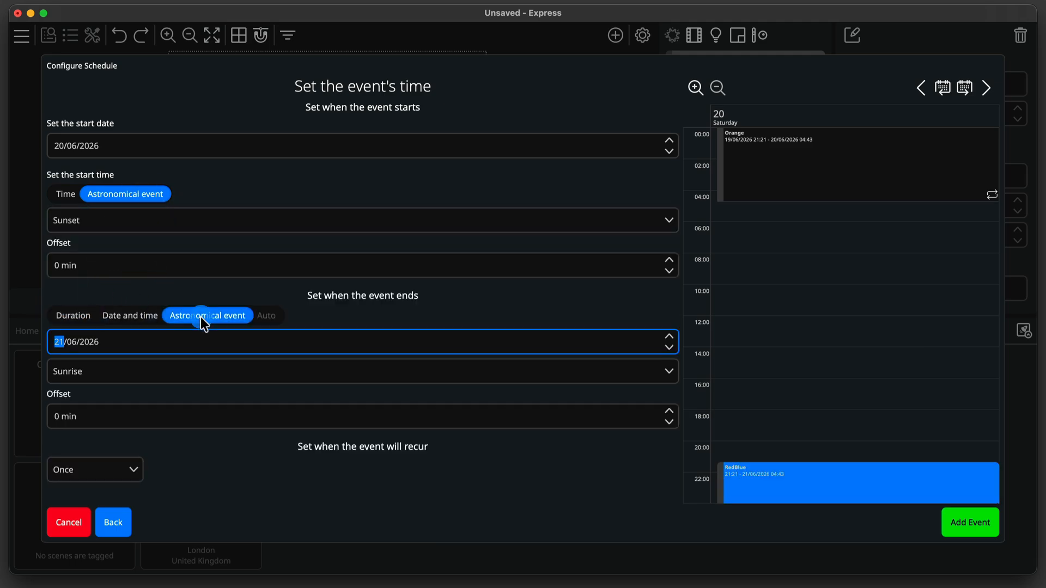
# Make the RedBlue event recur weekly on Saturday and Sunday forever, and add it to the schedule.
pyautogui.click(97, 467)
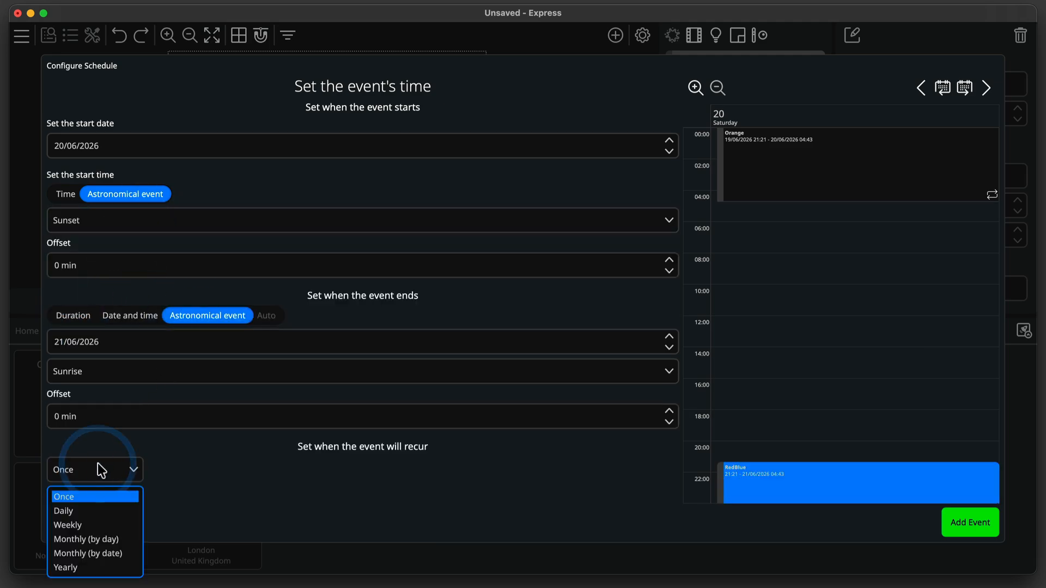
pyautogui.click(90, 526)
pyautogui.scroll(-5, 146, 447)
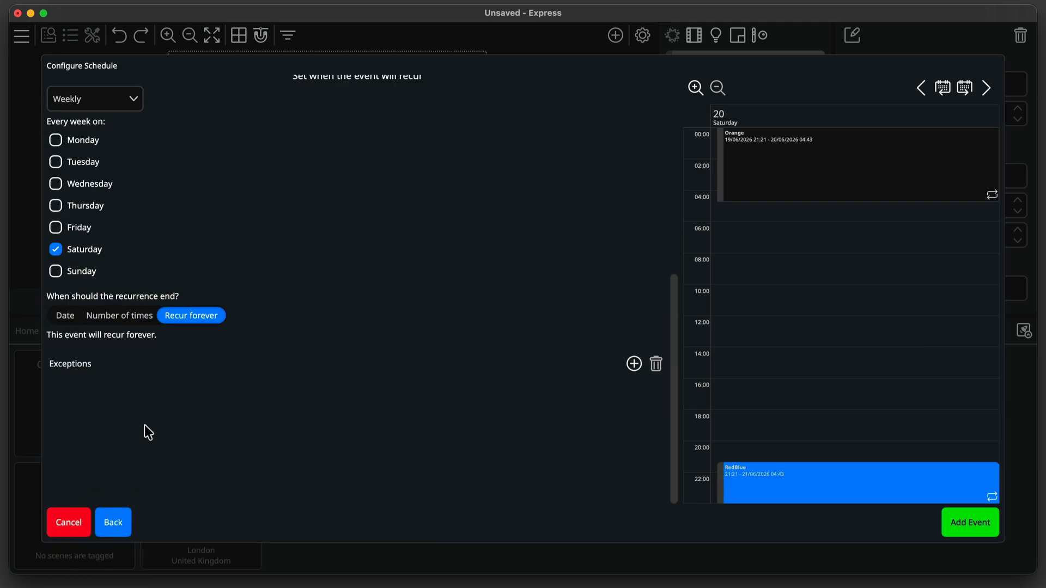
pyautogui.click(73, 270)
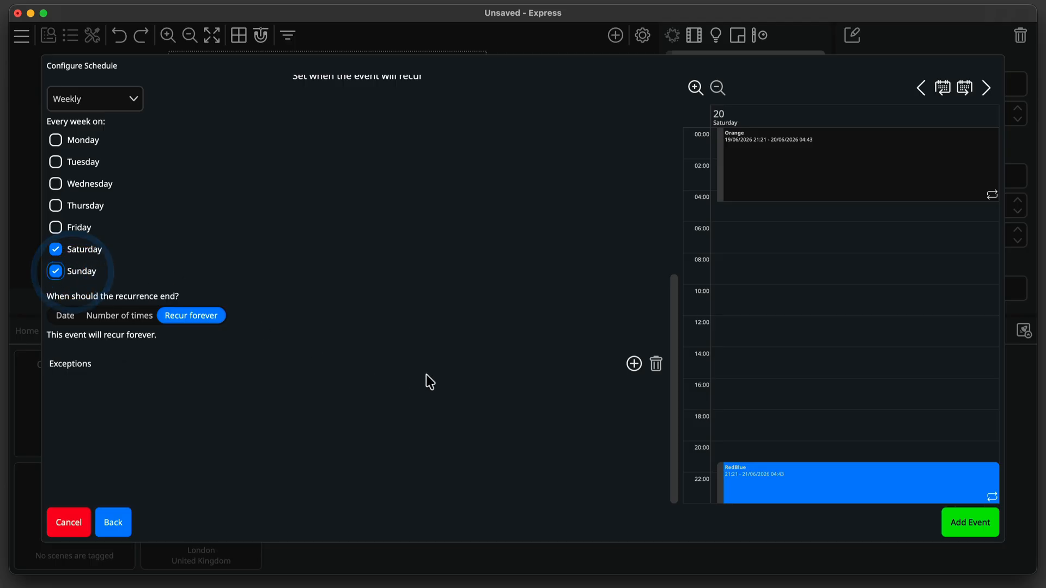
pyautogui.click(971, 526)
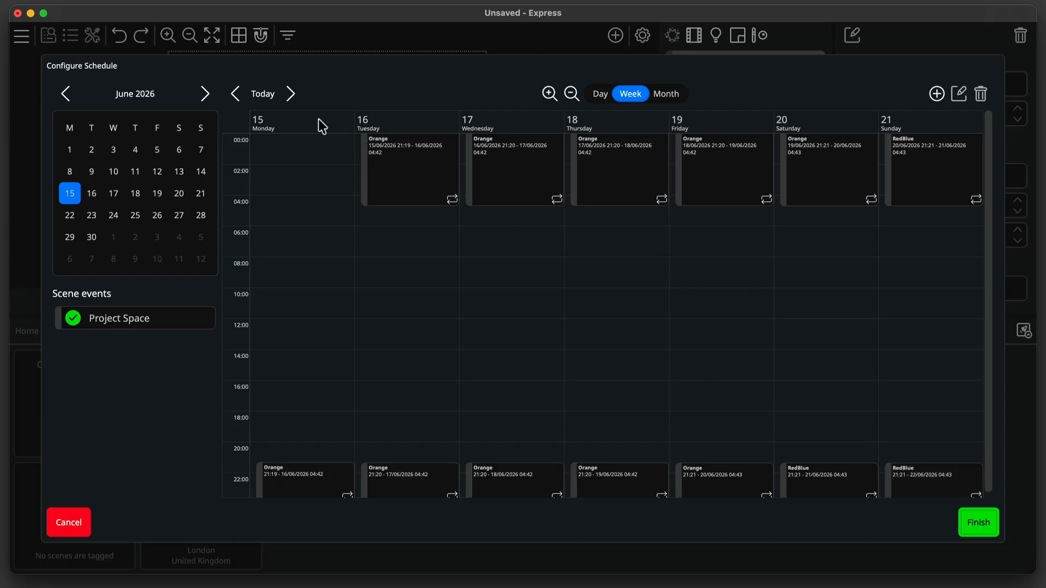
# Look ahead through the schedule to the week of 10 August 2026 and compare its day, week and month views.
pyautogui.click(291, 94)
pyautogui.click(291, 94)
pyautogui.click(291, 94)
pyautogui.click(291, 94)
pyautogui.click(291, 95)
pyautogui.click(291, 94)
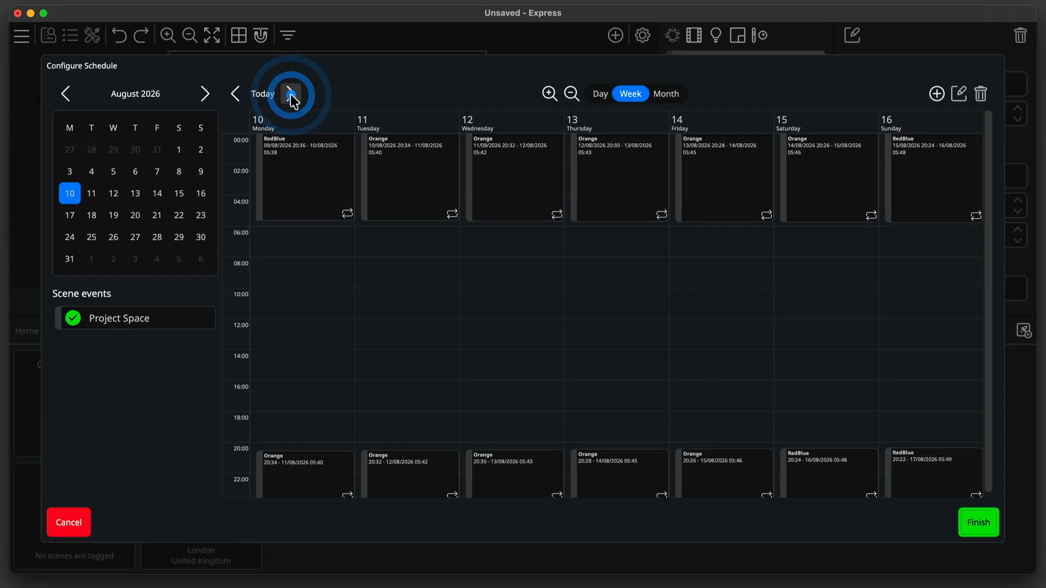
pyautogui.click(600, 94)
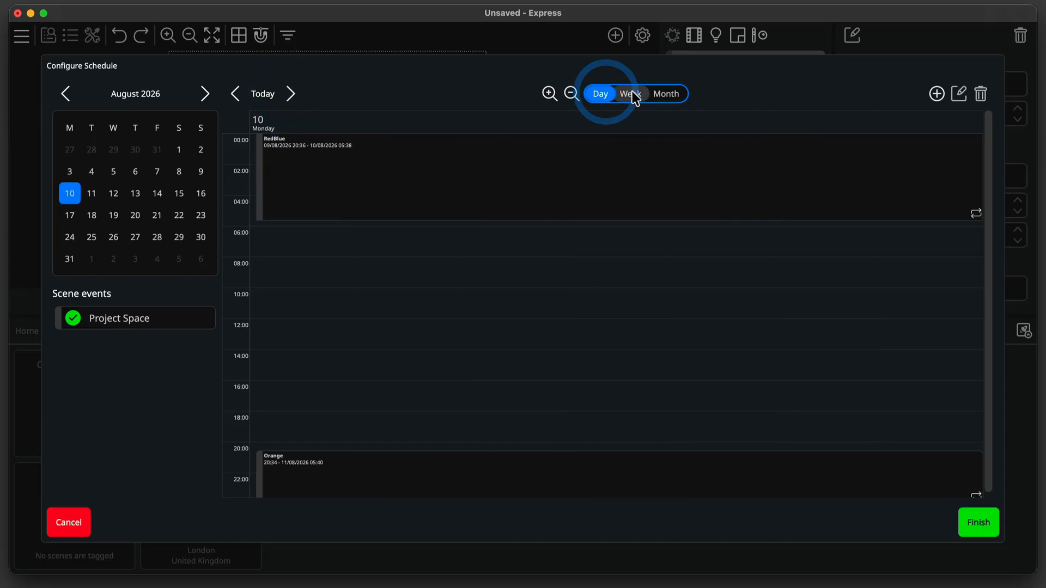
pyautogui.click(631, 94)
pyautogui.click(662, 95)
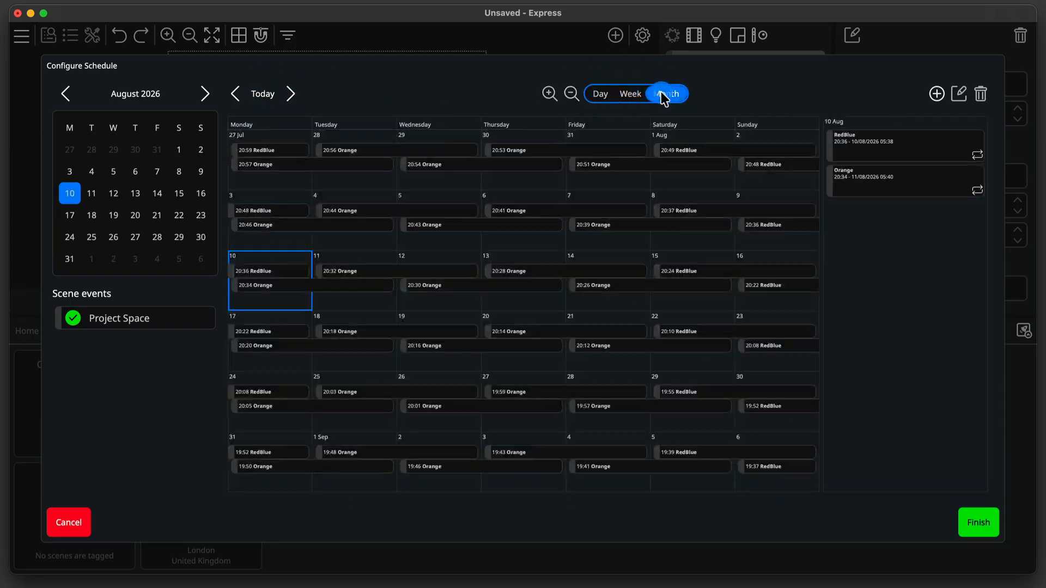
pyautogui.click(630, 94)
# Extend the Orange event ending Thursday 13 August 2026 to 10:00, and delete only the single Orange event ending on Friday 14 August.
pyautogui.click(633, 193)
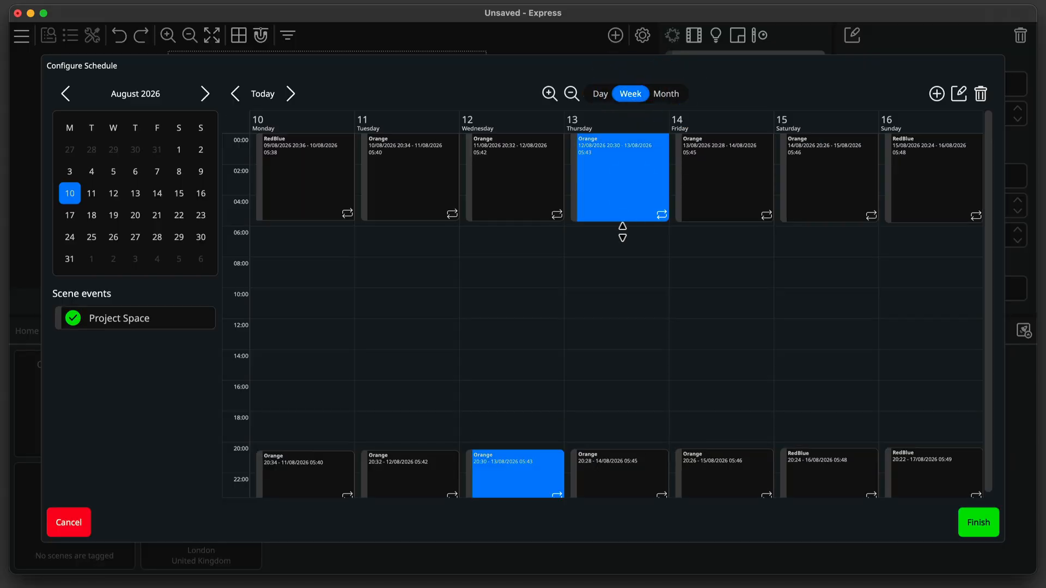
pyautogui.moveTo(624, 222); pyautogui.dragTo(622, 288)
pyautogui.click(719, 198)
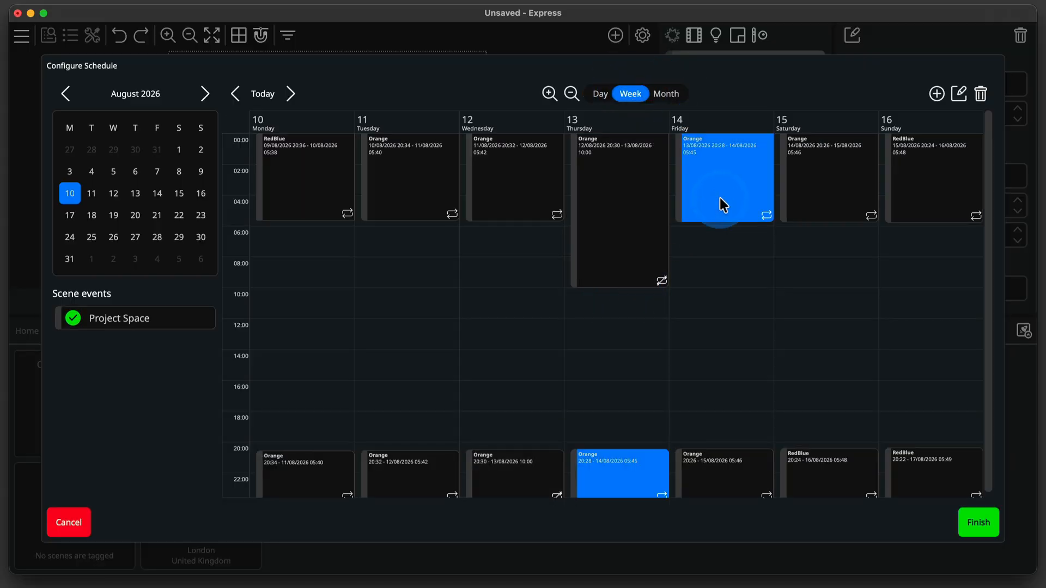
pyautogui.press('Delete')
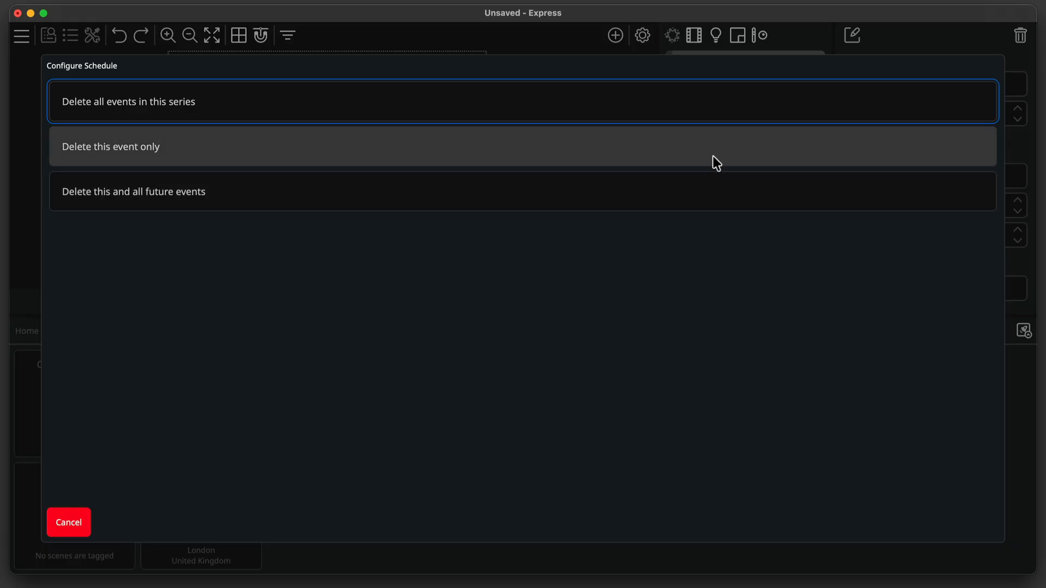
pyautogui.click(715, 159)
# Open the whole Orange event series for editing, commit its event summary, and finish the schedule configuration.
pyautogui.click(806, 162)
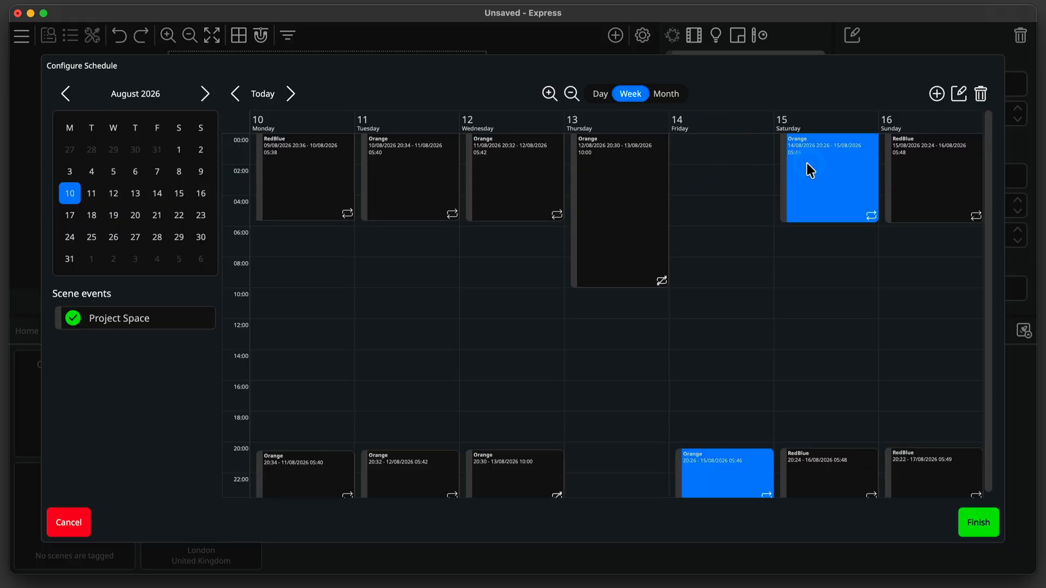
pyautogui.click(959, 94)
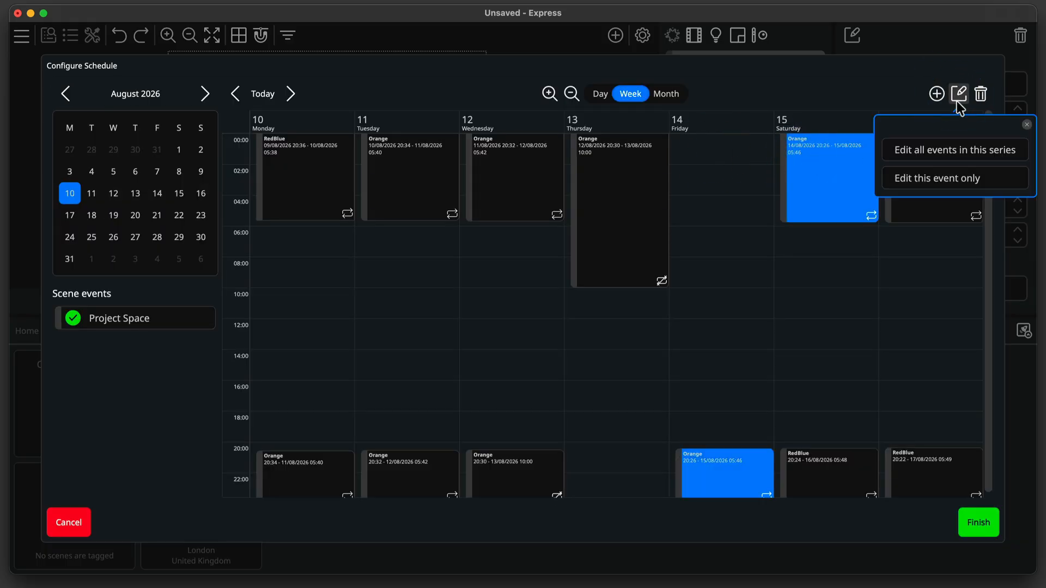
pyautogui.click(965, 145)
pyautogui.click(973, 518)
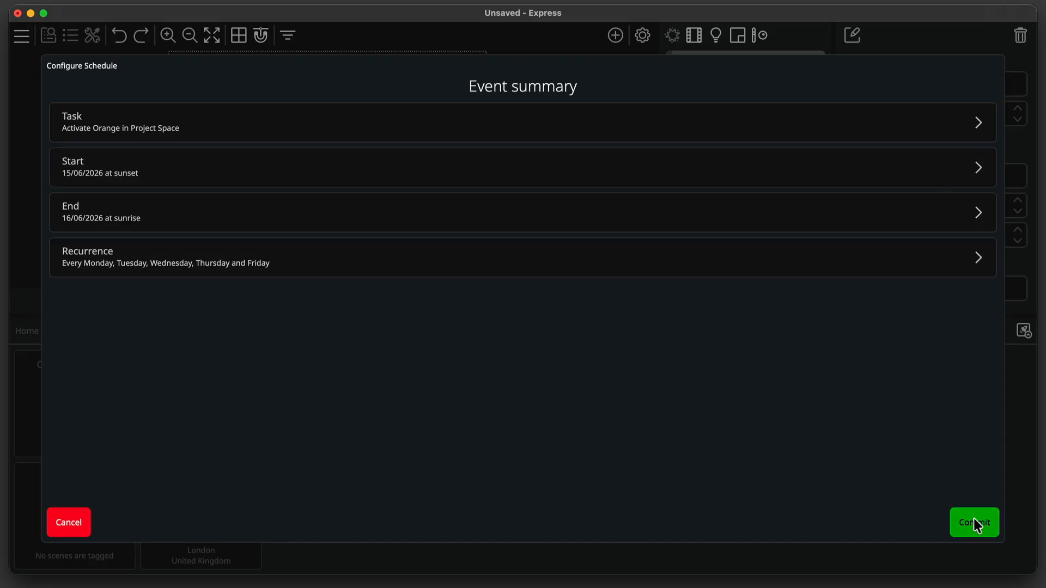
pyautogui.click(973, 517)
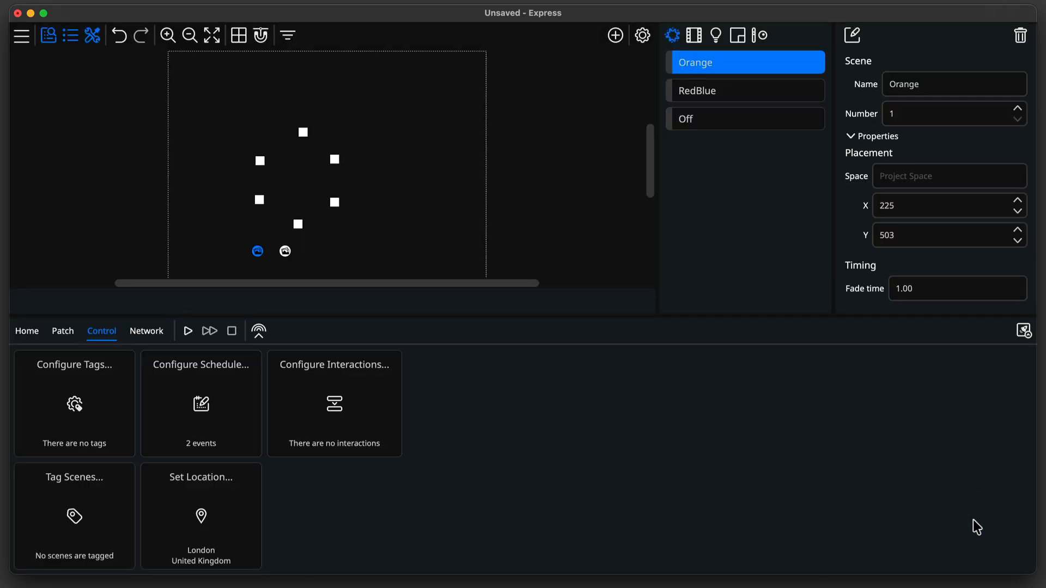
# Turn on live output, simulate the project, and trigger the Orange, RedBlue and Off scenes in turn.
pyautogui.click(258, 331)
pyautogui.click(187, 332)
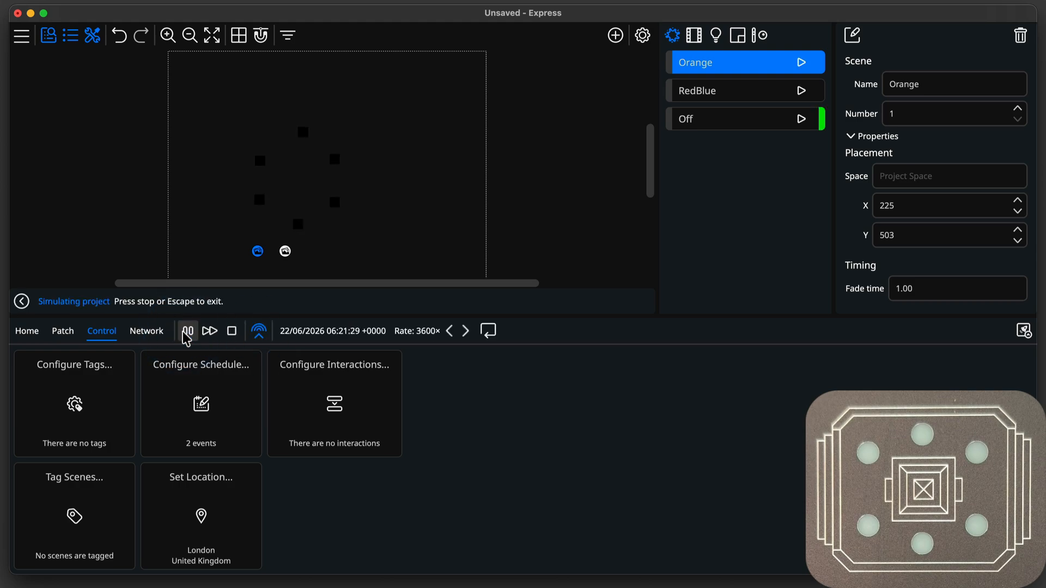
pyautogui.click(802, 64)
pyautogui.click(802, 90)
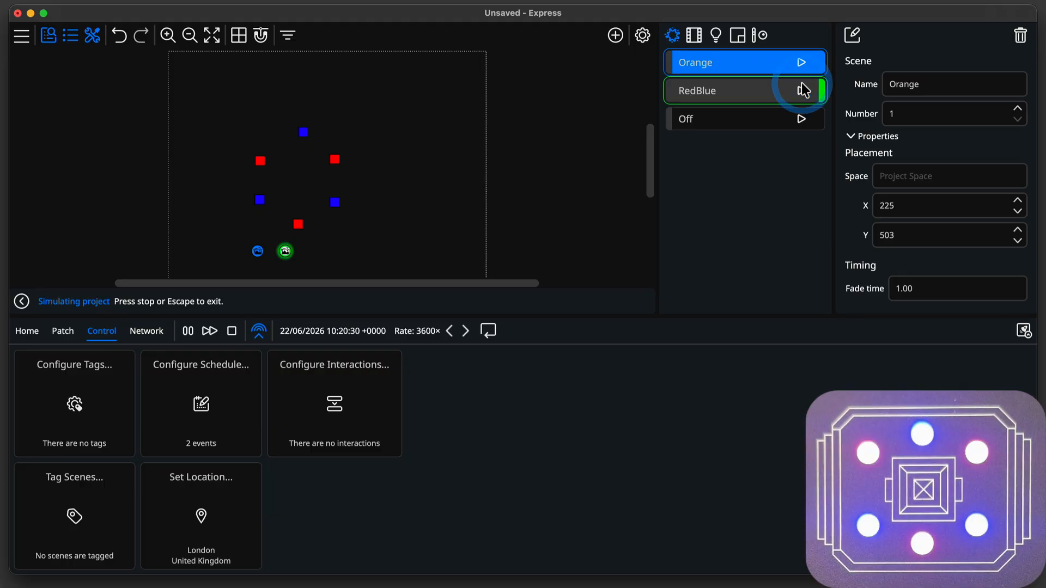
pyautogui.click(802, 117)
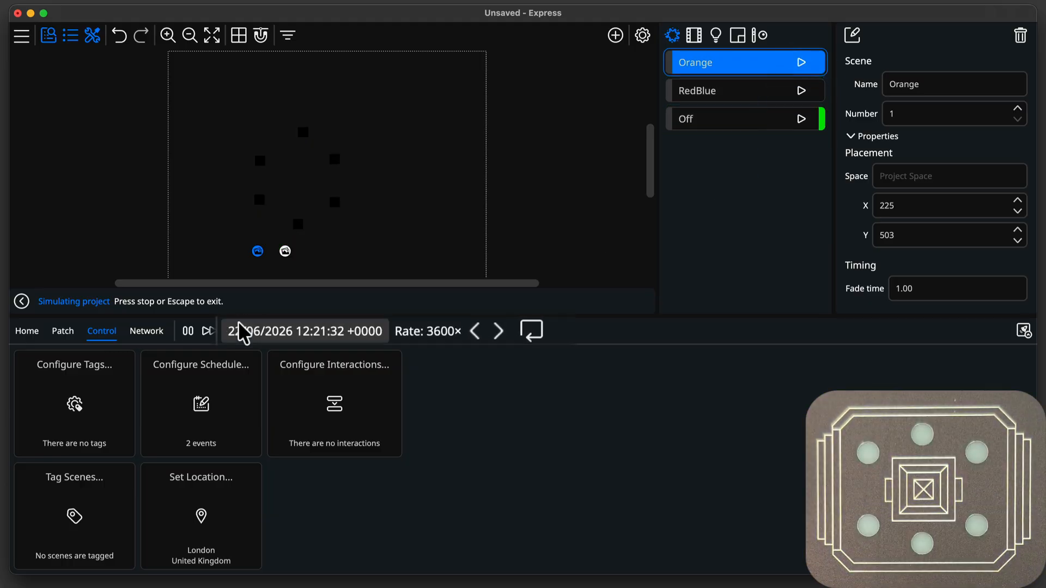
# Jump the running simulation to 20:08:31 on 22 June 2026 to check the evening schedule.
pyautogui.click(333, 333)
pyautogui.write('20:08:31')
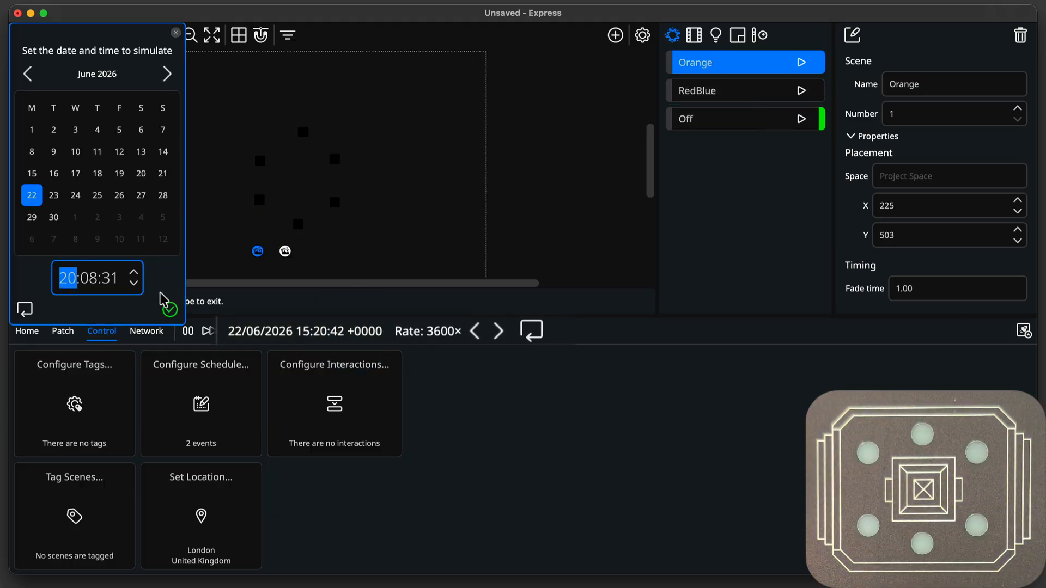
pyautogui.click(169, 308)
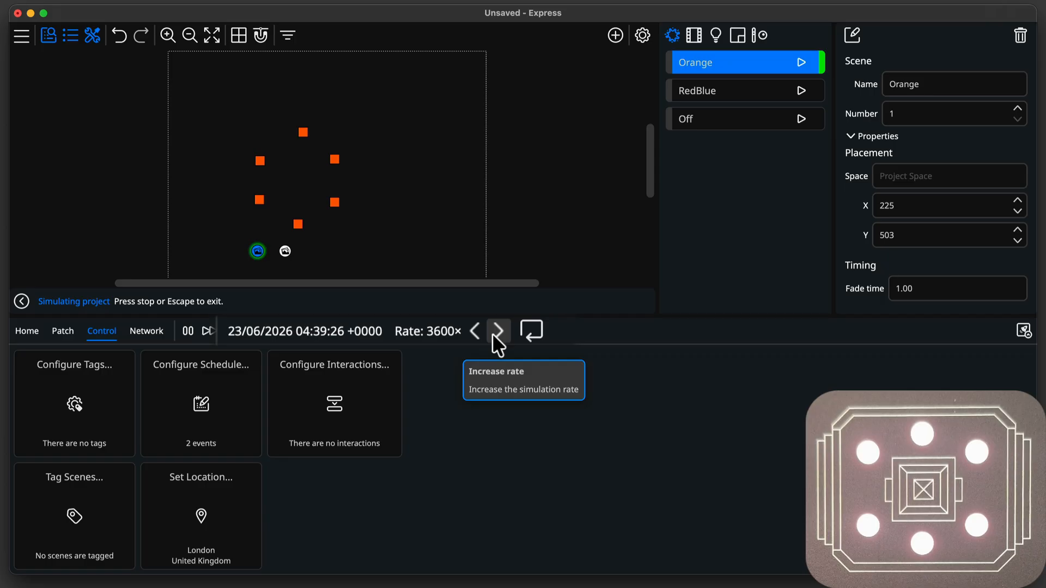
# Jump the running simulation to Saturday 27 June 2026 at 21:10:14 to check the weekend schedule.
pyautogui.click(257, 333)
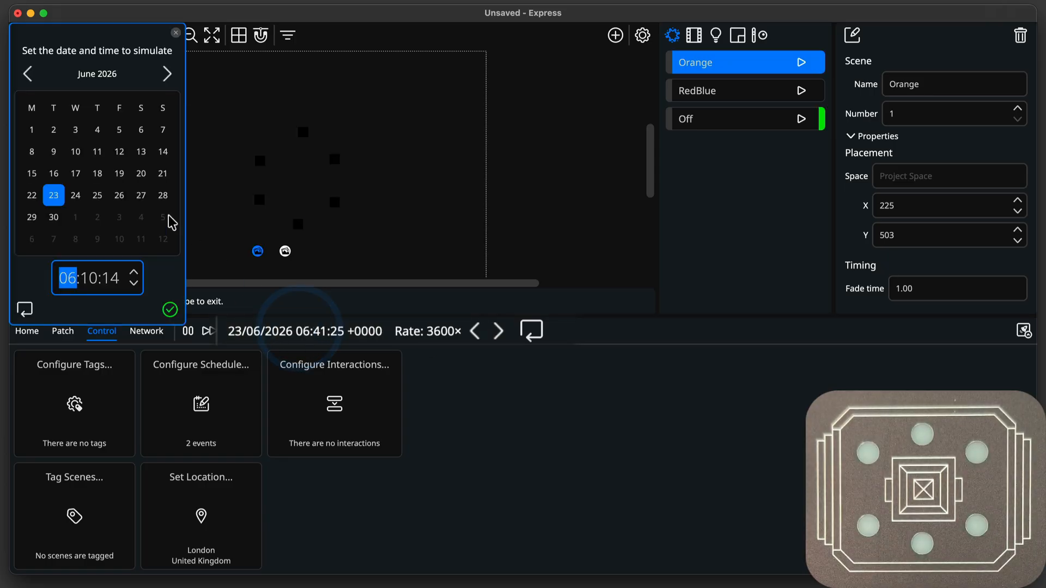
pyautogui.click(142, 200)
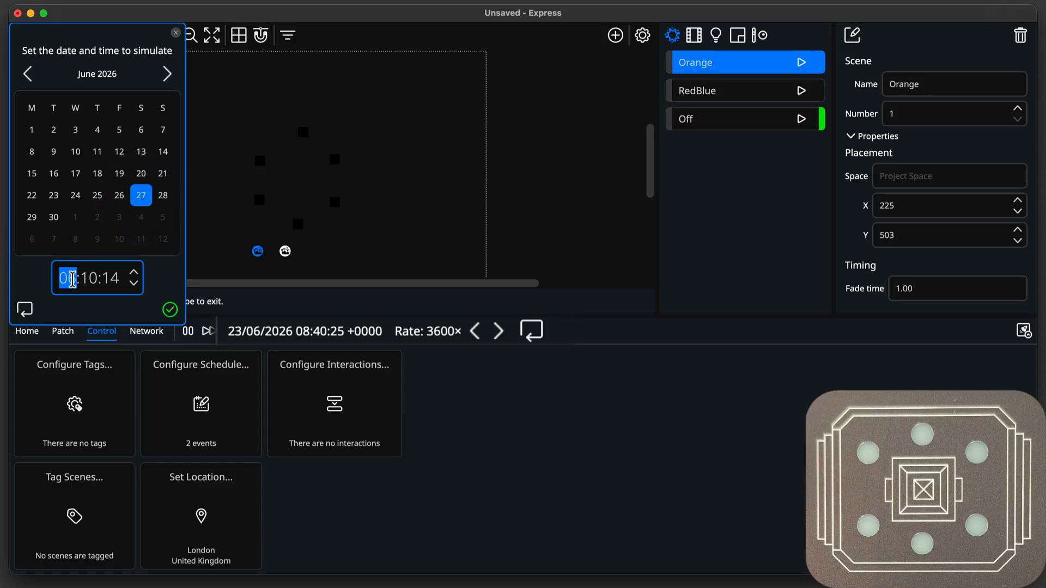
pyautogui.write('21')
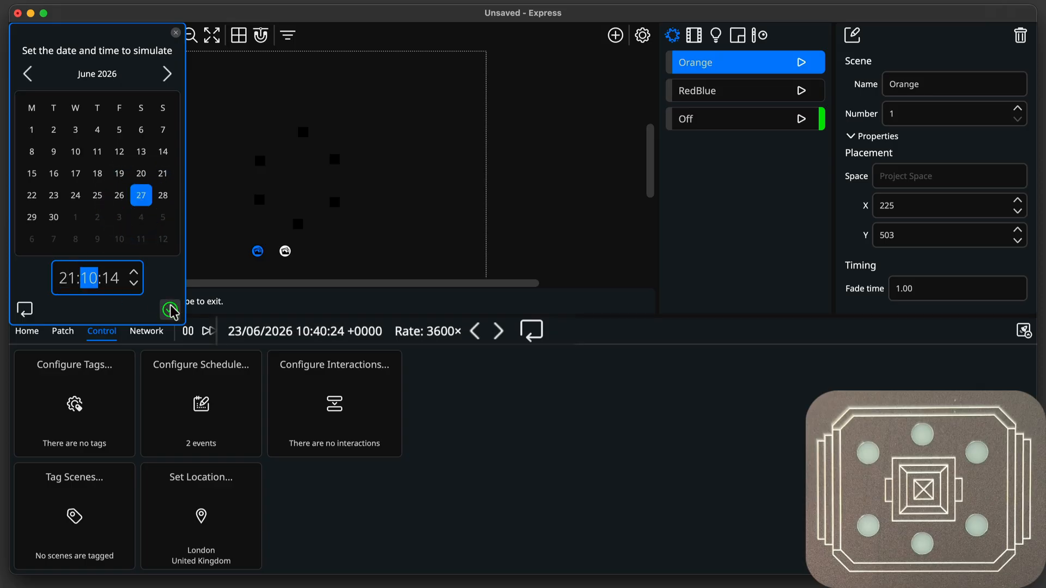
pyautogui.click(170, 309)
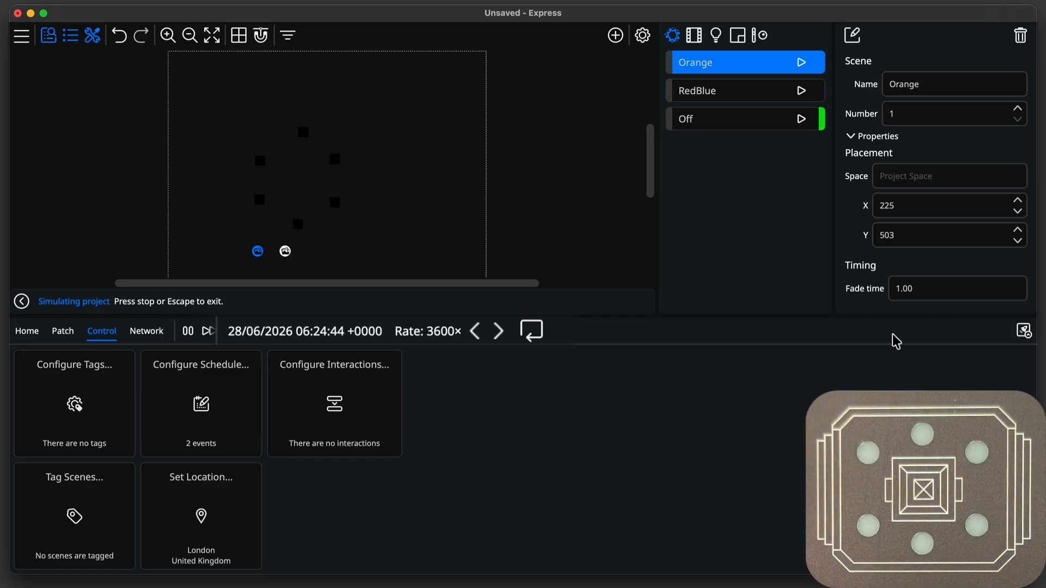
# Upload the project to the connected Express Control and finish the upload.
pyautogui.click(1022, 332)
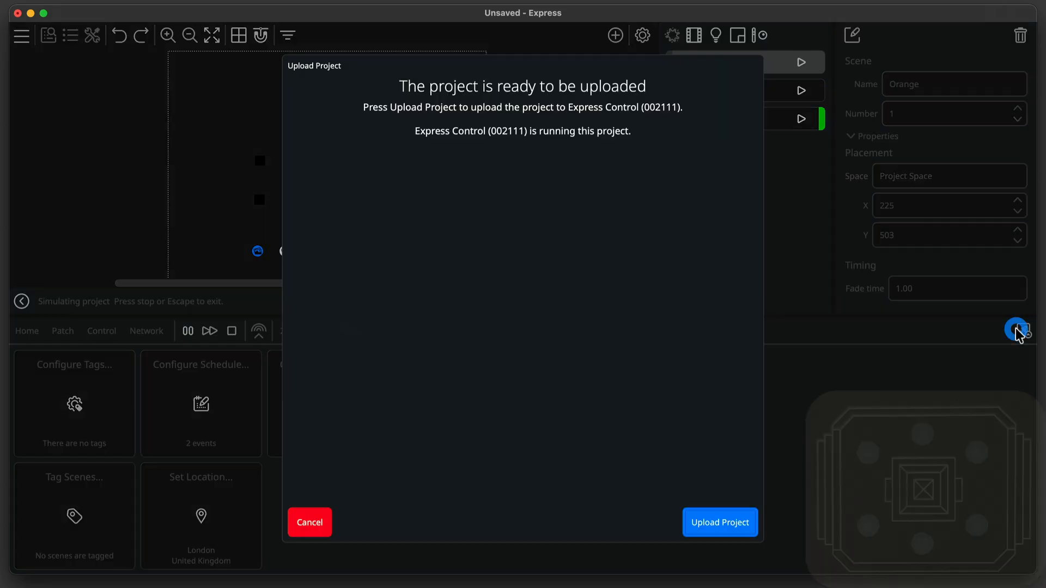
pyautogui.click(726, 527)
pyautogui.click(726, 528)
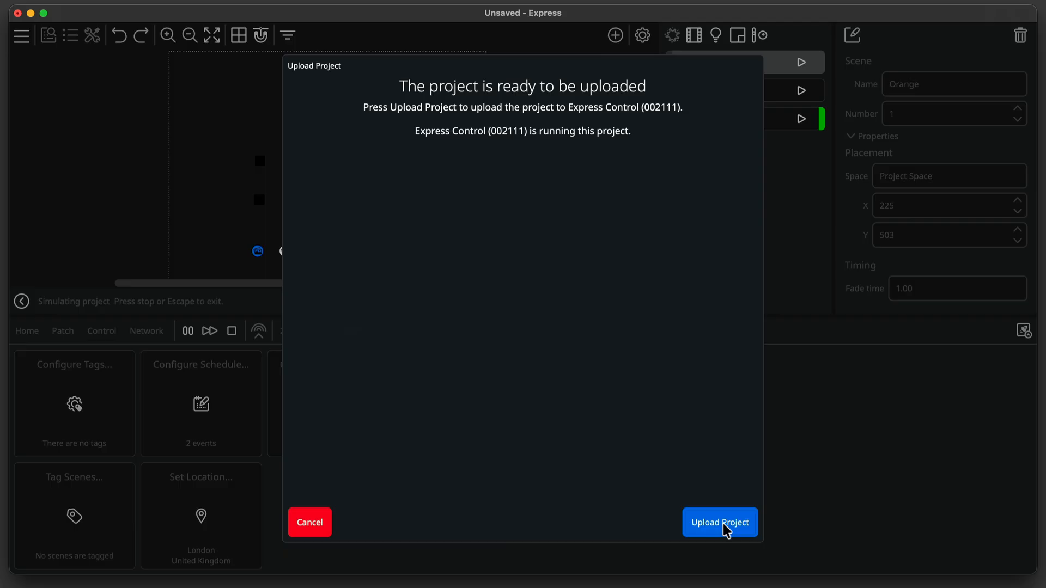
pyautogui.click(724, 526)
pyautogui.click(736, 524)
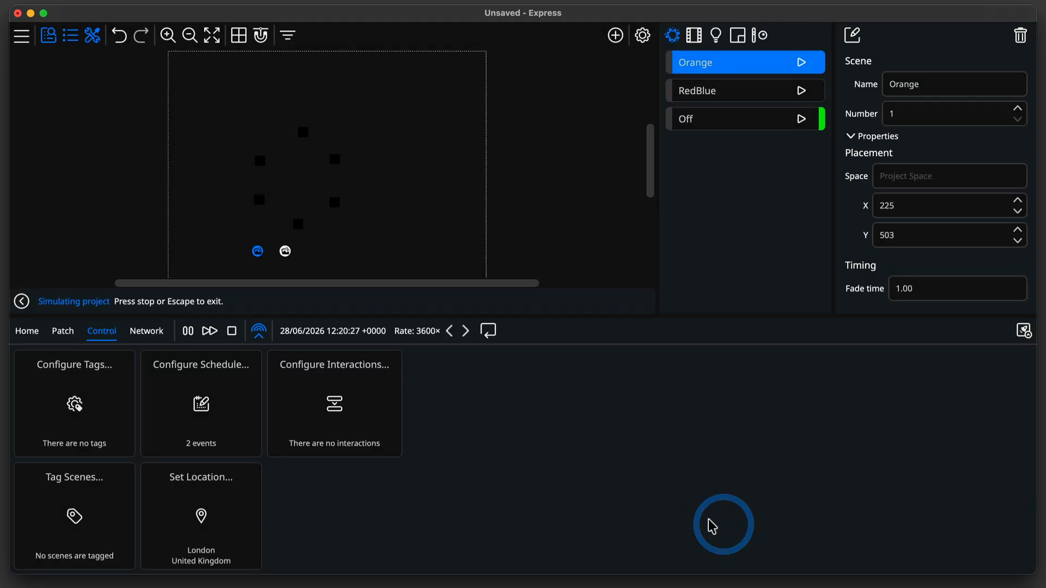
# Open the controller's network settings and upload the project to the Express Control again from there.
pyautogui.click(148, 331)
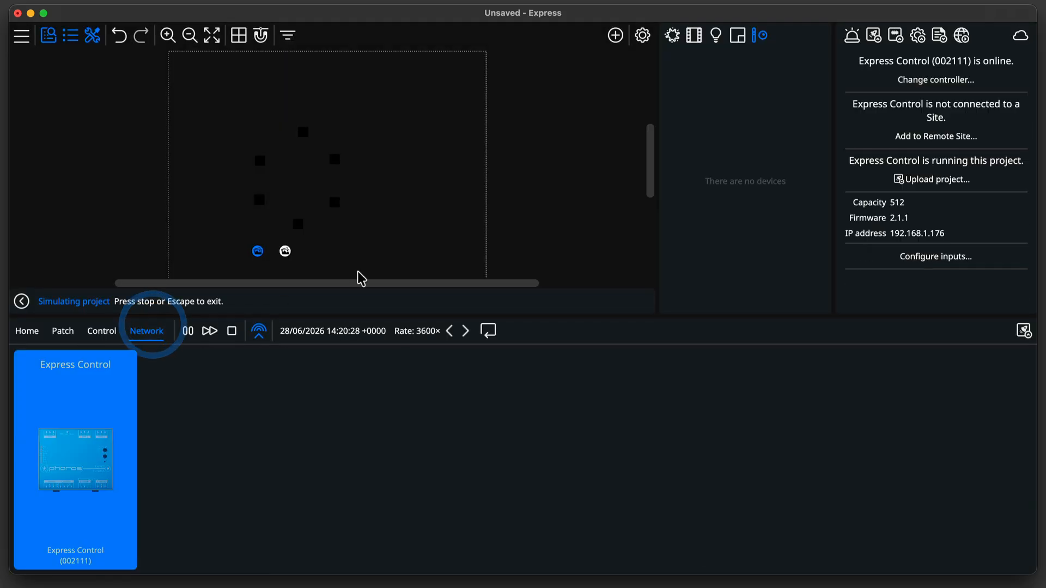
pyautogui.click(874, 35)
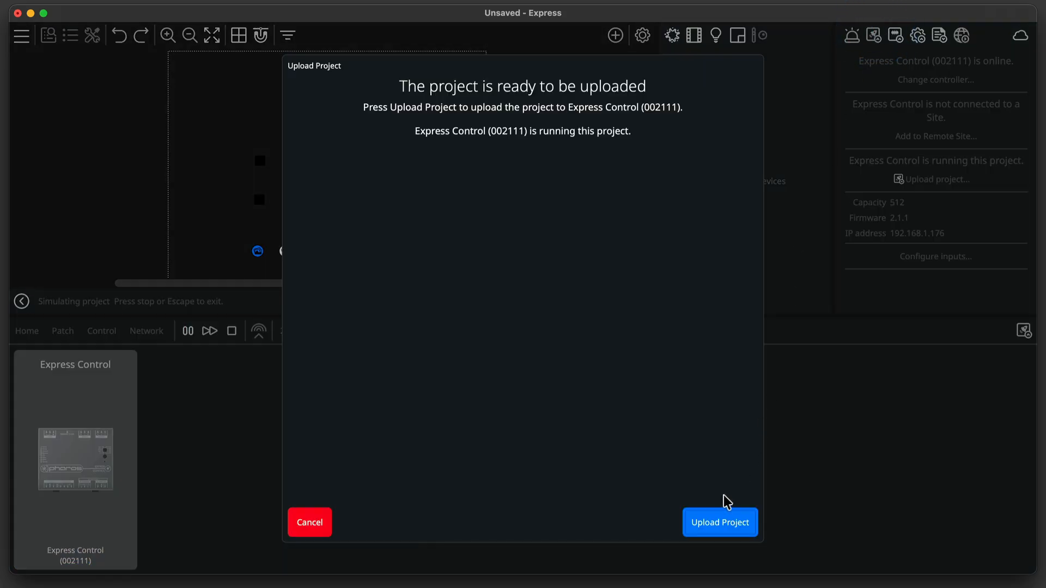
pyautogui.click(726, 522)
pyautogui.click(736, 523)
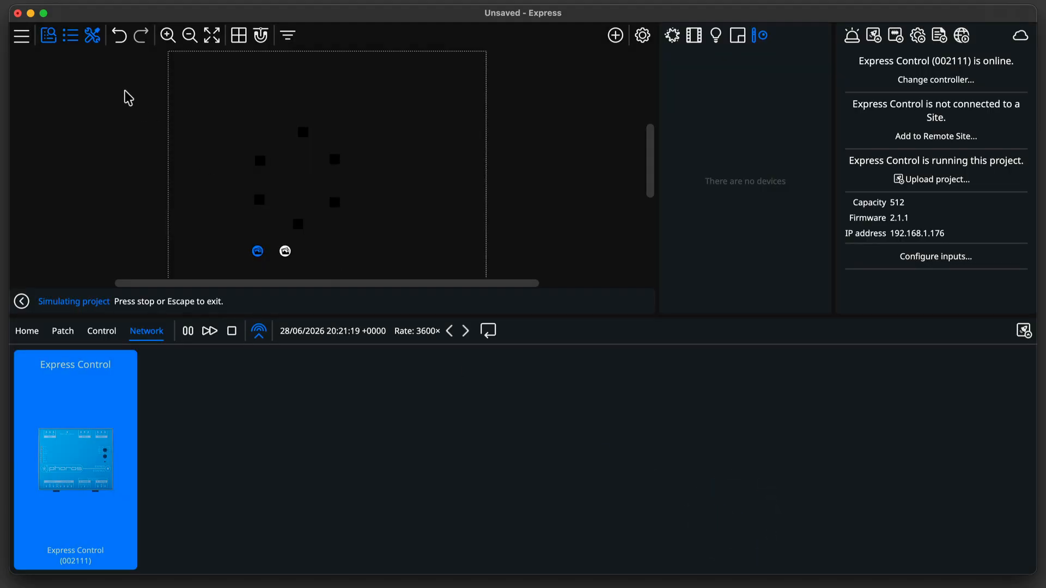
# Save the project on the Desktop under the file name Statue.
pyautogui.click(22, 36)
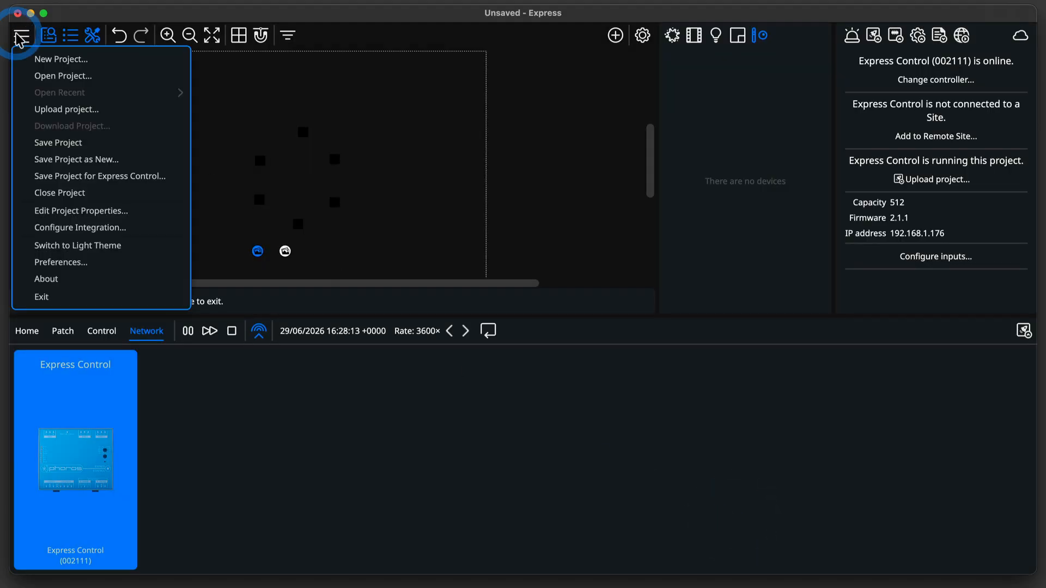
pyautogui.click(112, 144)
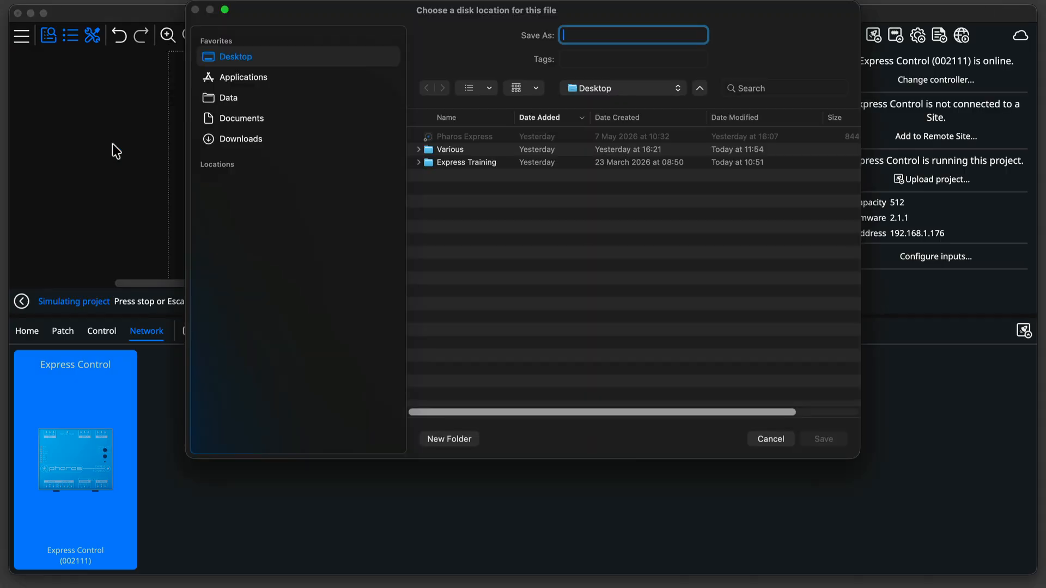
pyautogui.write('Statu')
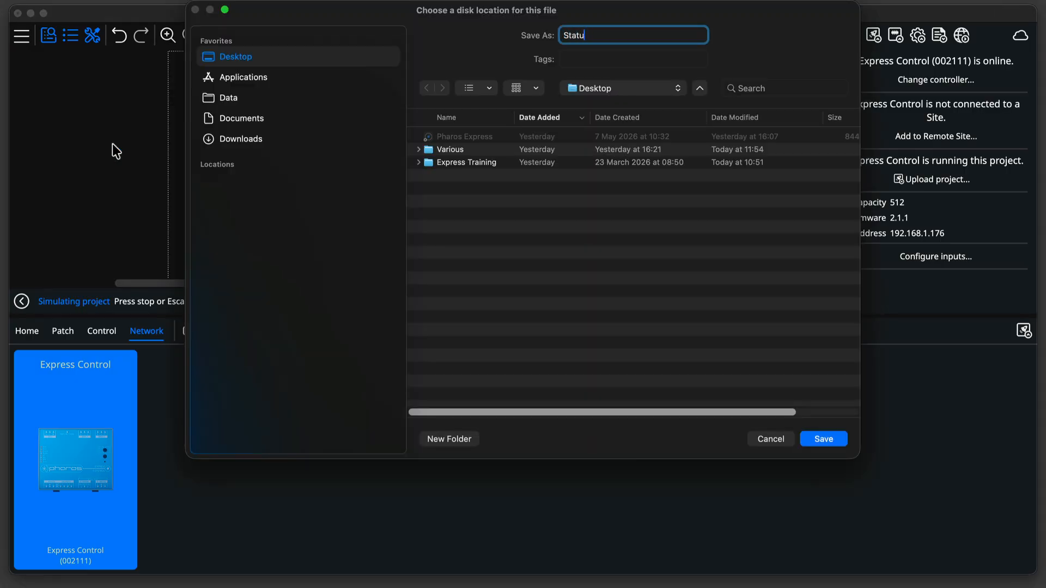
pyautogui.write('e')
pyautogui.press('Return')
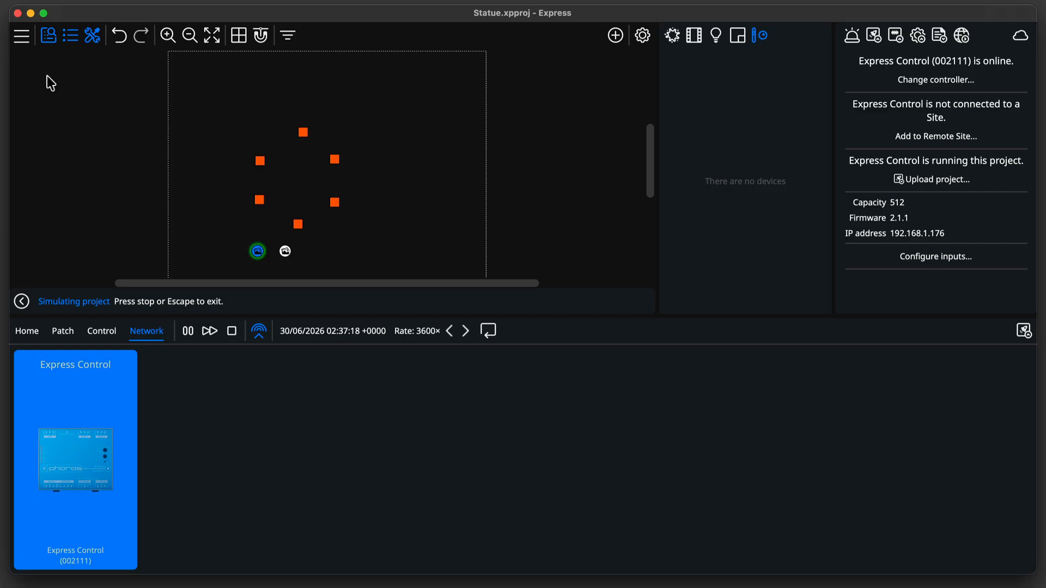
# Close the project, restart Pharos Express from the desktop, and reopen the recent project Statue.xpproj.
pyautogui.click(22, 36)
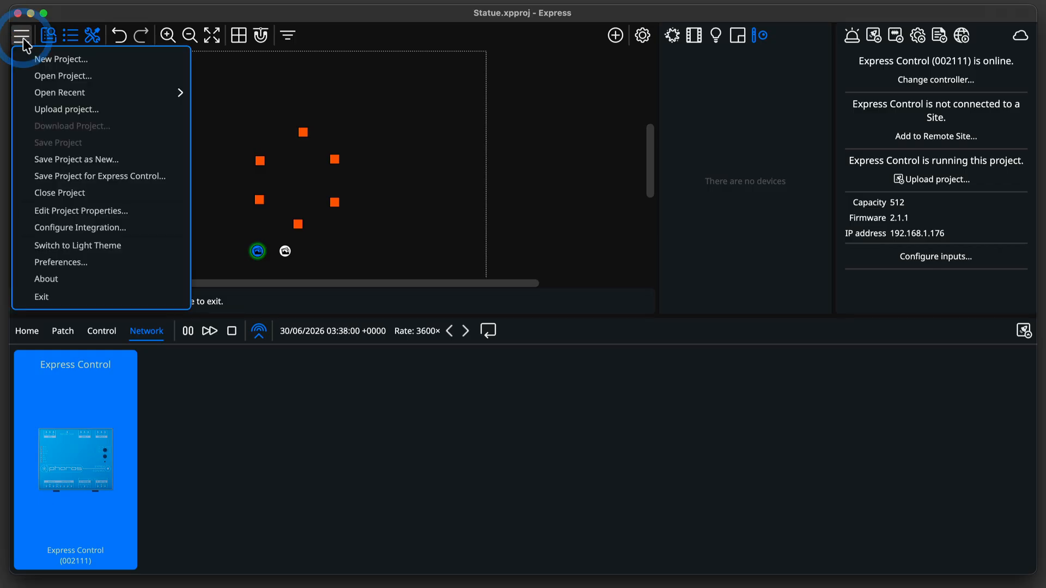
pyautogui.click(61, 192)
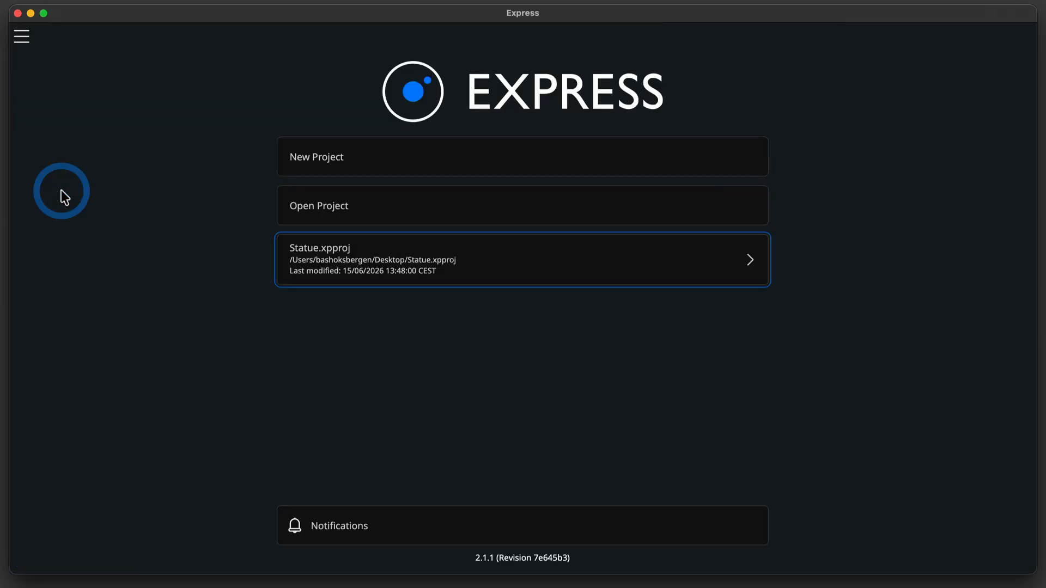
pyautogui.click(17, 13)
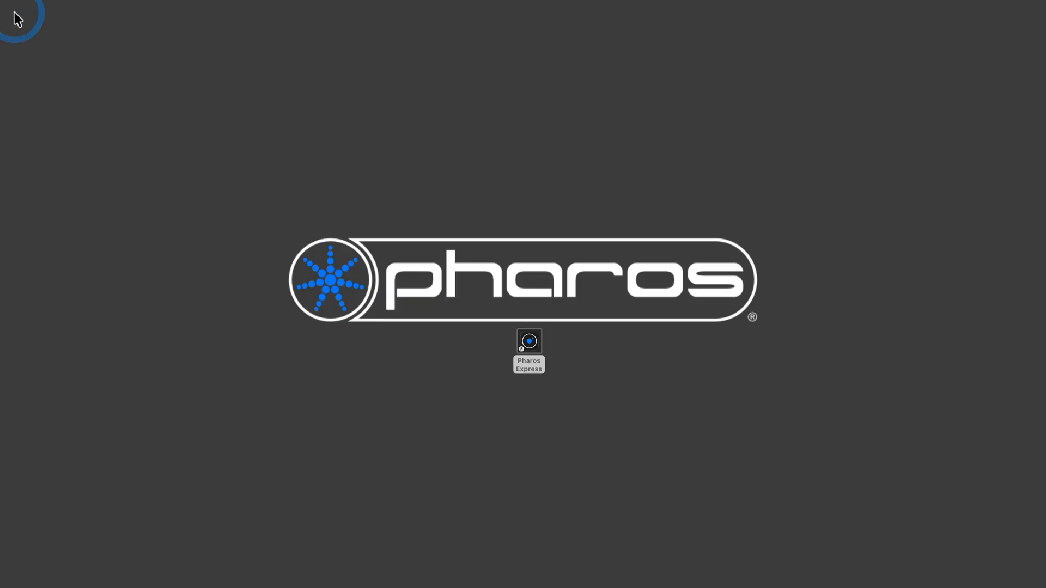
pyautogui.doubleClick(527, 346)
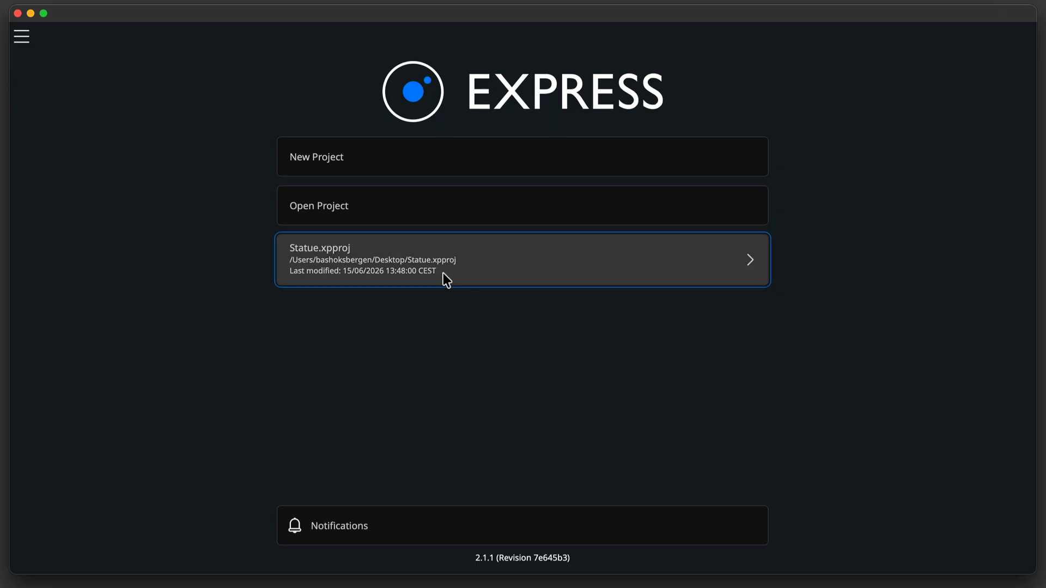
pyautogui.click(443, 276)
# Edit the Orange scene, commit it with all six fixtures at RGB 255, 134, 42, and upload the project to the Express Control.
pyautogui.doubleClick(260, 247)
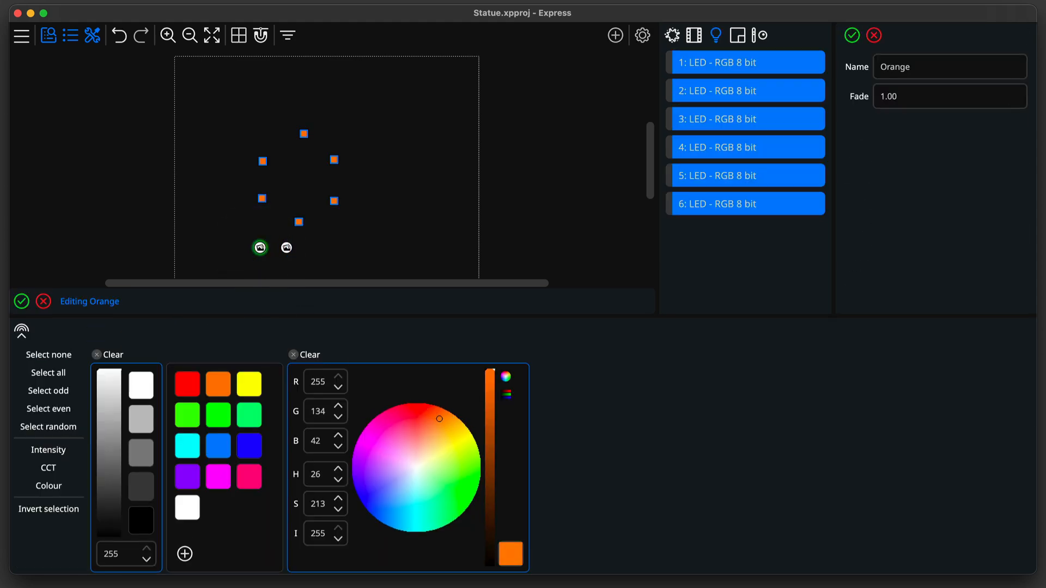
pyautogui.click(22, 302)
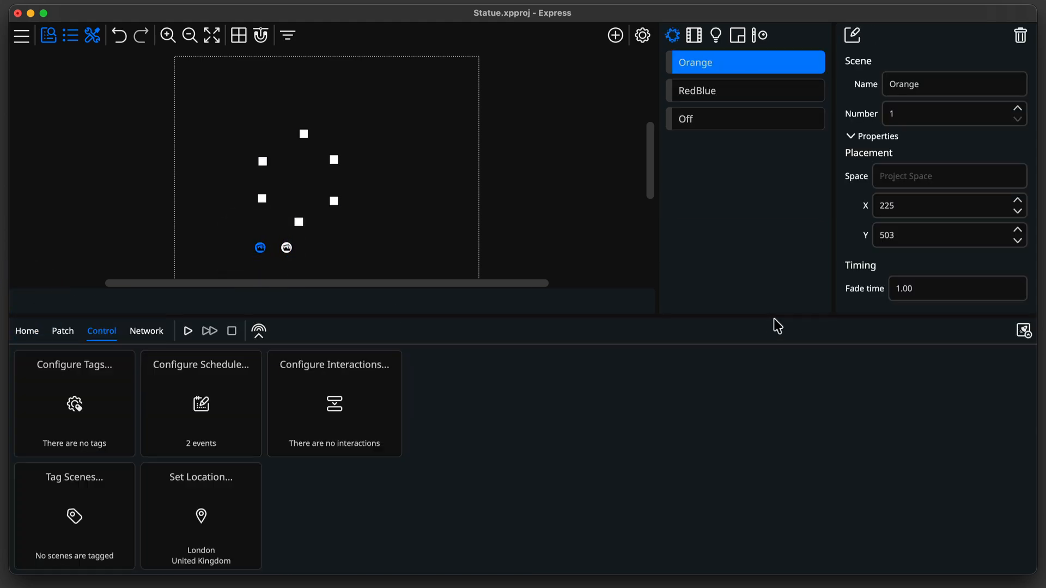
pyautogui.click(1022, 330)
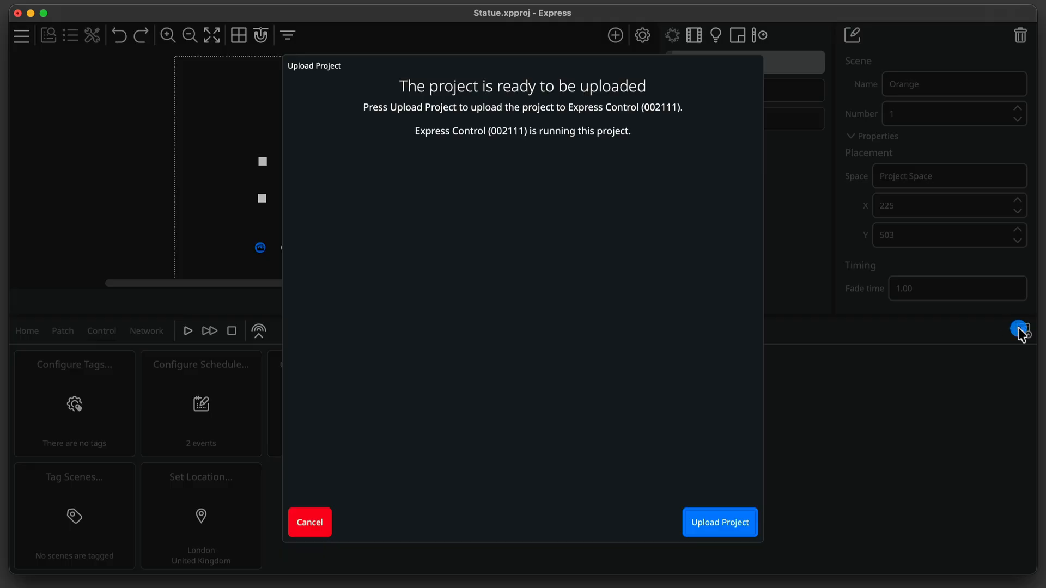
pyautogui.click(722, 524)
pyautogui.click(725, 528)
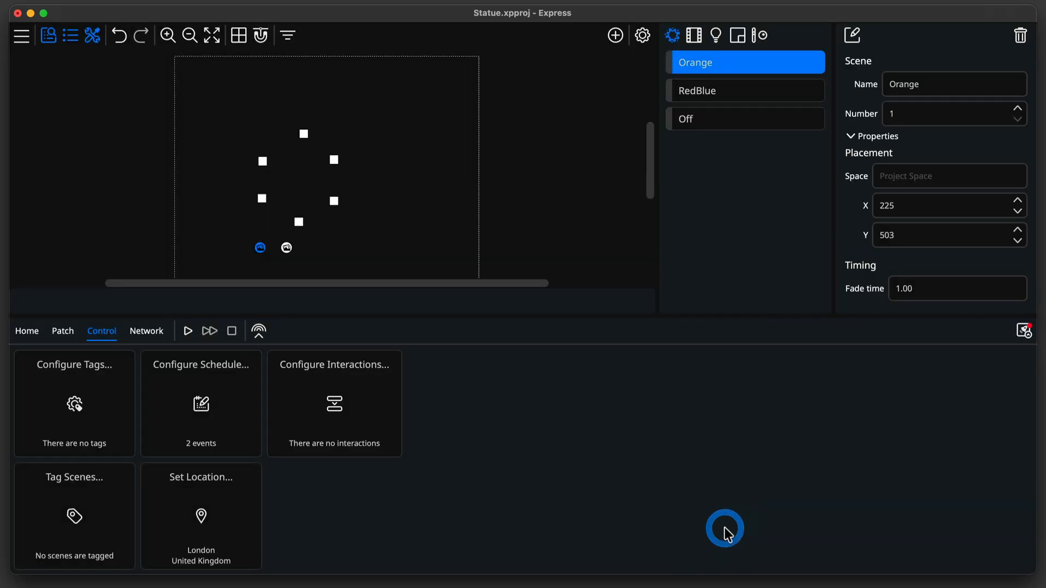
# Close the Statue project and save its changes.
pyautogui.click(22, 38)
pyautogui.click(65, 189)
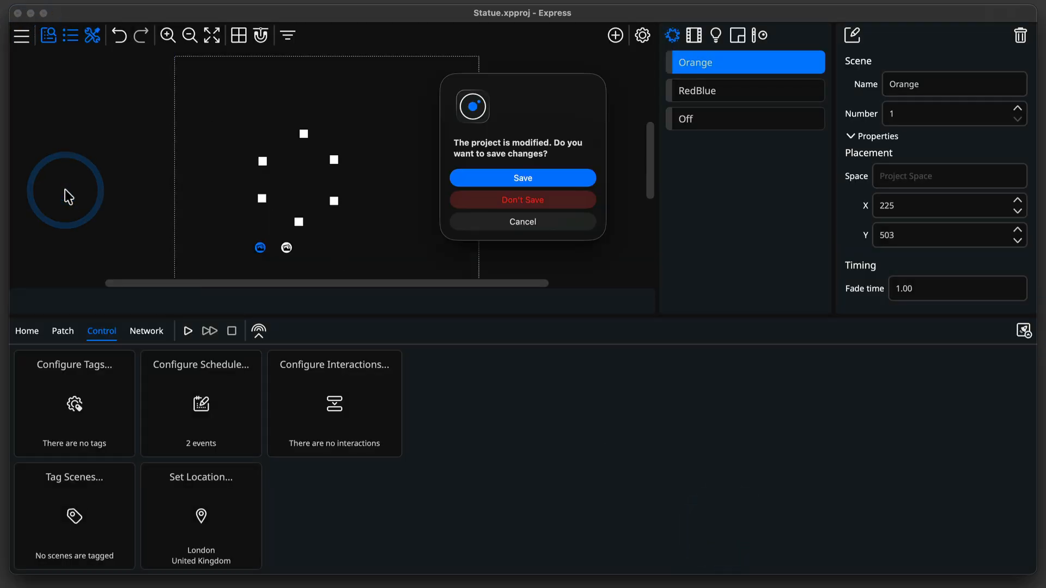
pyautogui.click(496, 178)
# Download the Statue lighting project from the Express Control, save it as FromController, and open it.
pyautogui.click(21, 36)
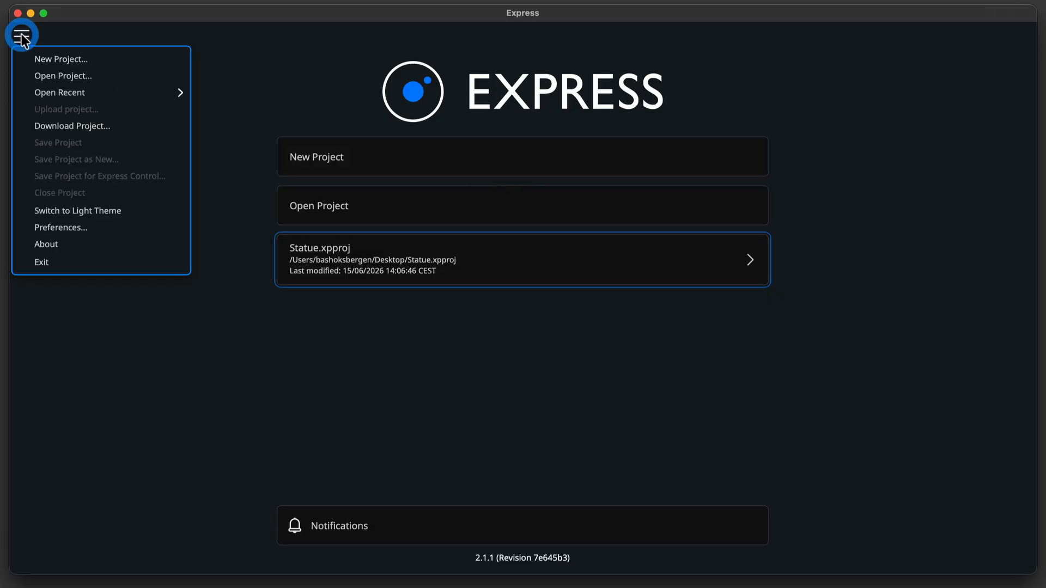
pyautogui.click(66, 124)
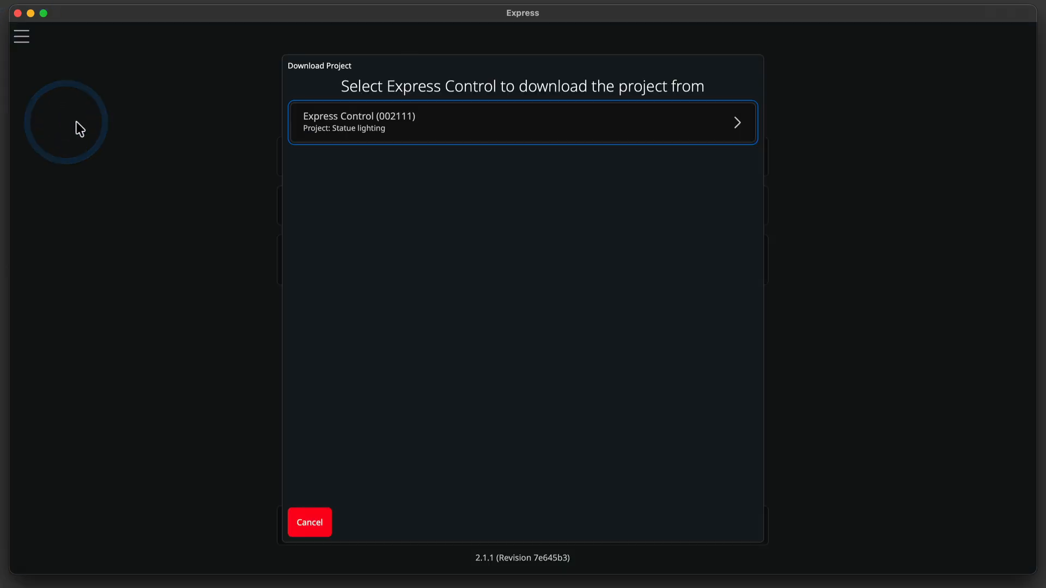
pyautogui.click(380, 139)
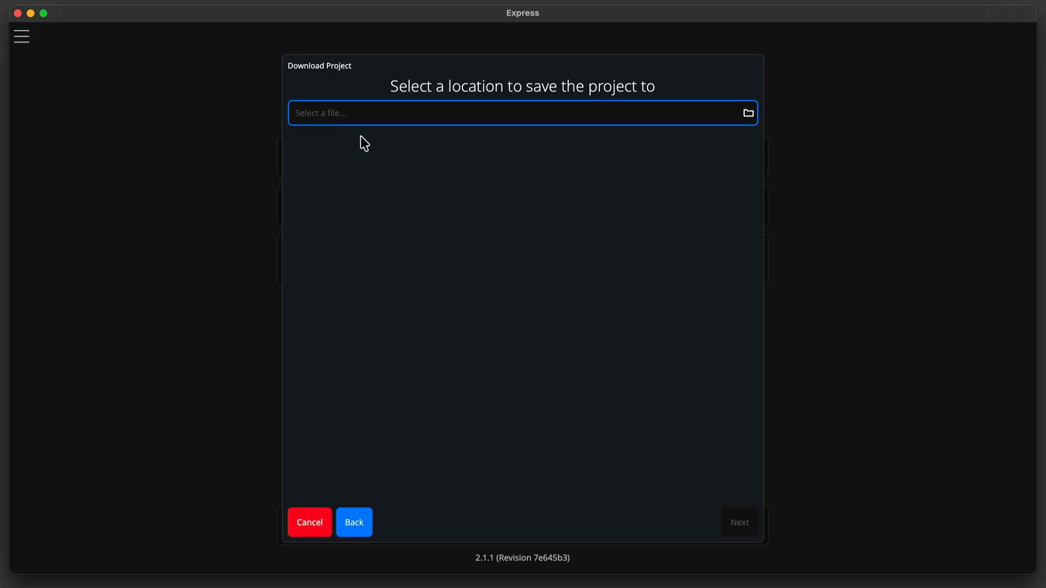
pyautogui.write('FromController')
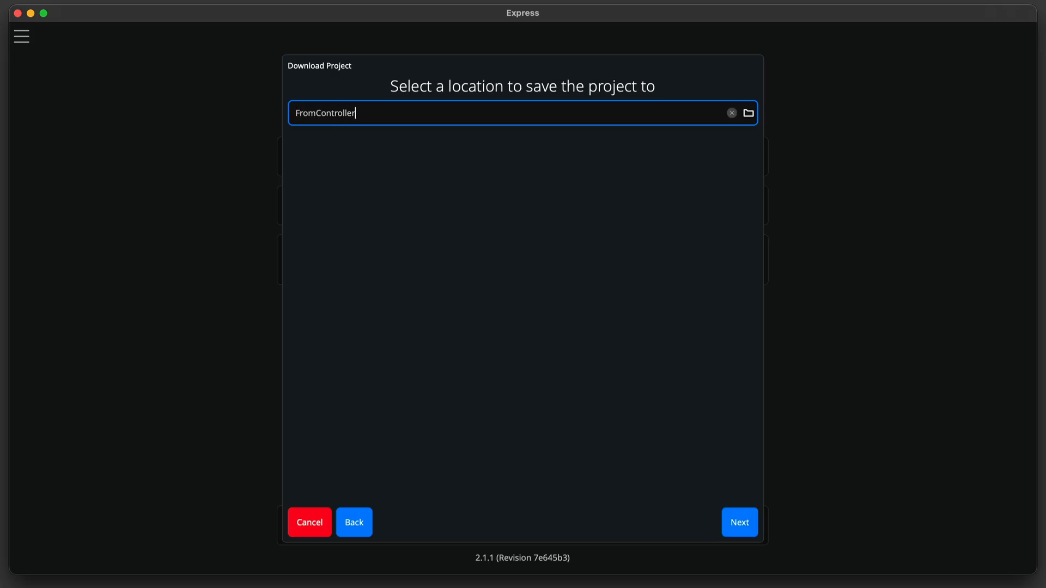
pyautogui.click(740, 509)
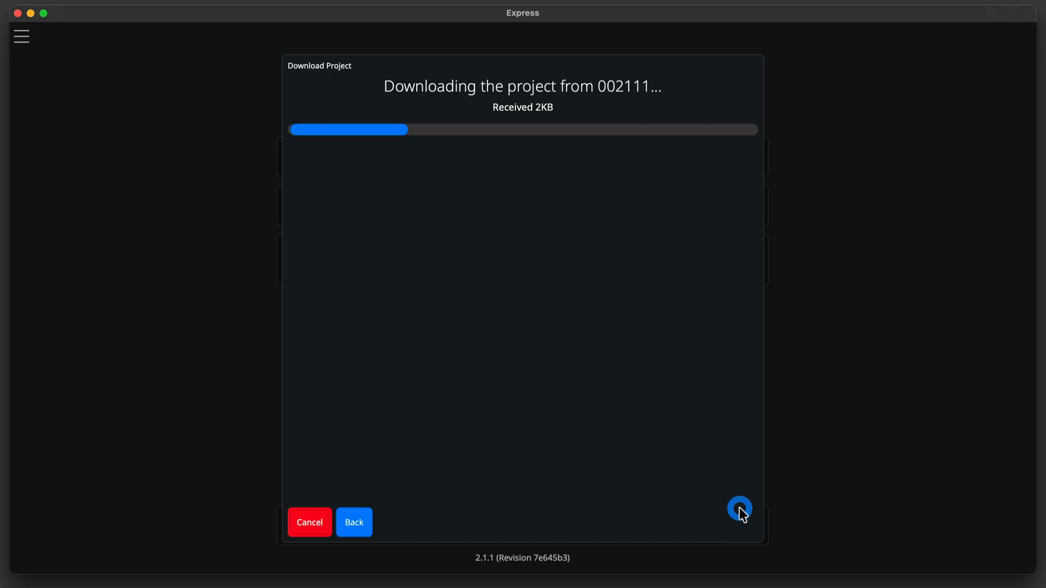
pyautogui.click(740, 518)
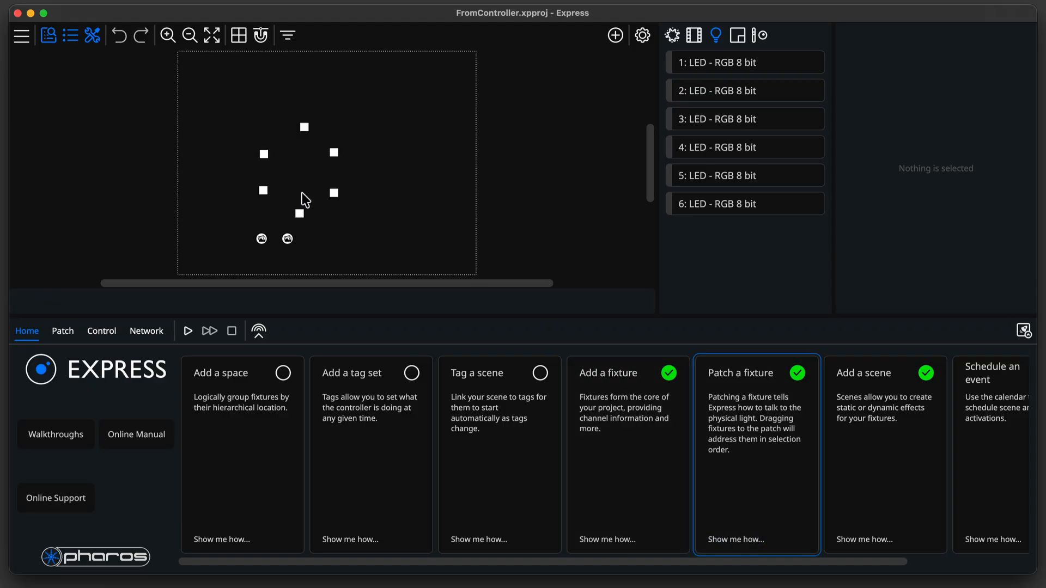
# Examine fixtures 6, 1 and 3, the Orange and RedBlue scenes, and the DMX 1 patch in the downloaded project.
pyautogui.click(263, 191)
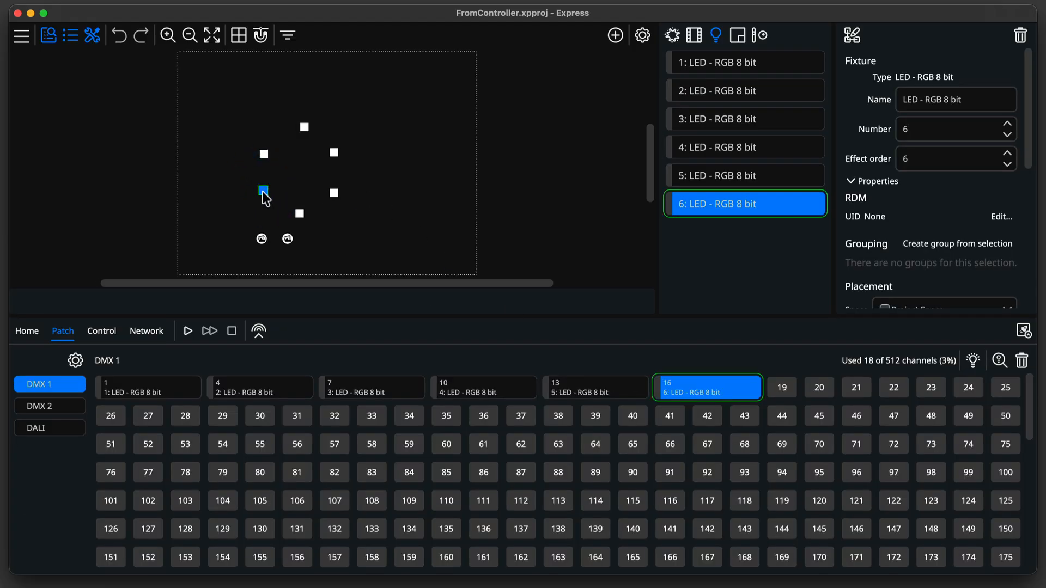
pyautogui.click(264, 156)
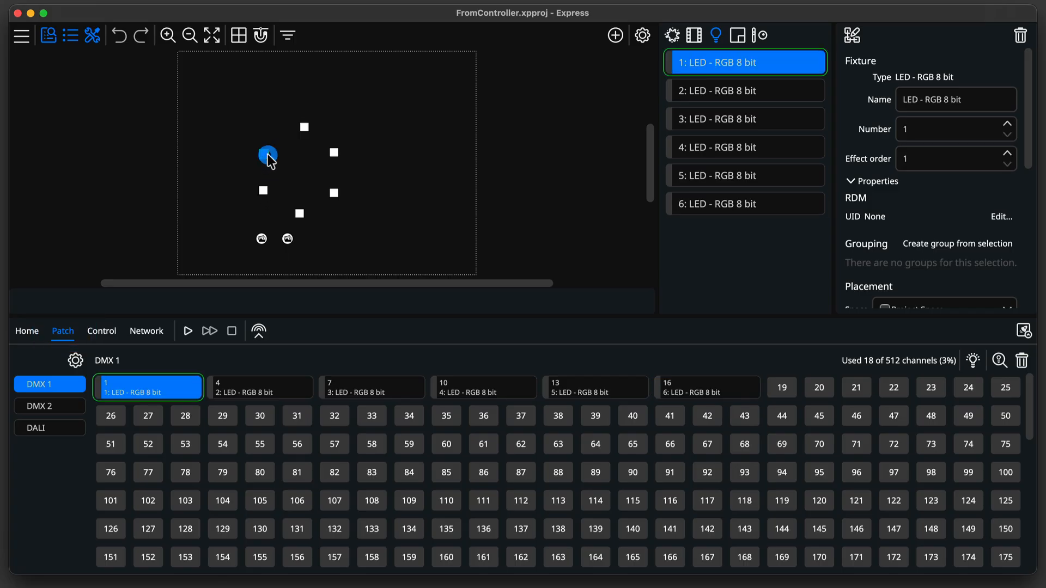
pyautogui.click(334, 152)
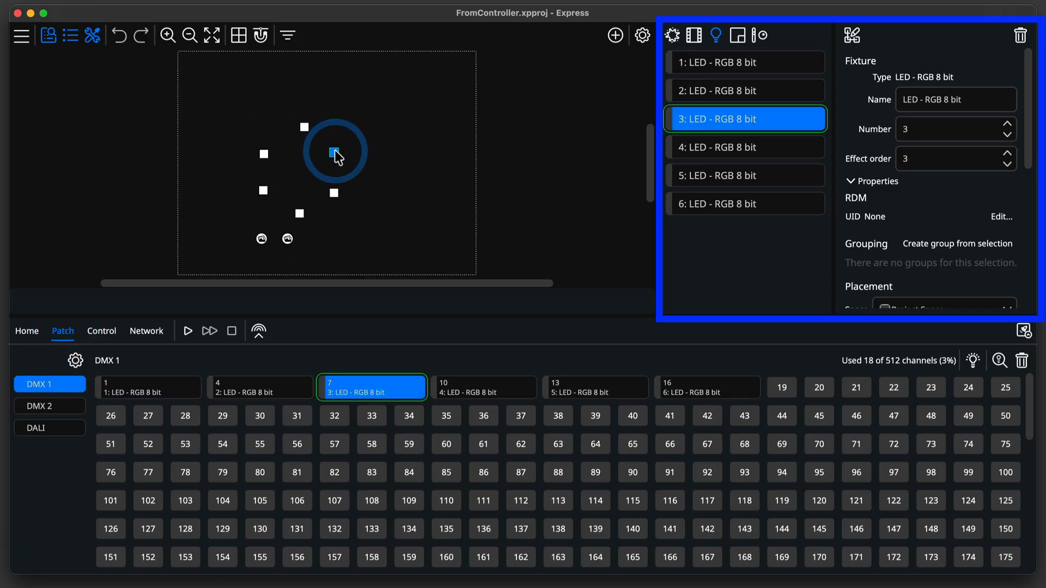
pyautogui.click(261, 238)
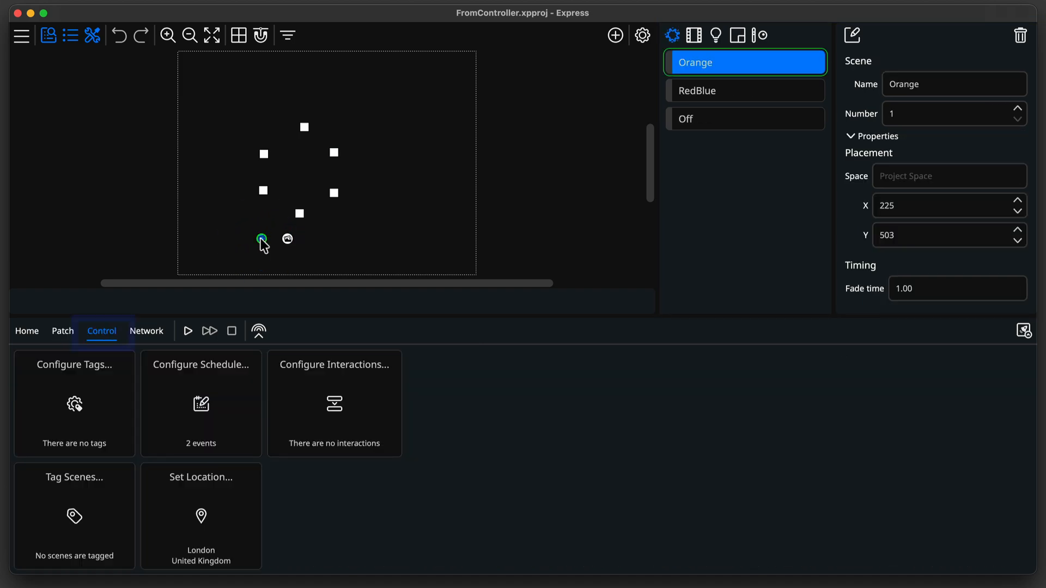
pyautogui.click(288, 239)
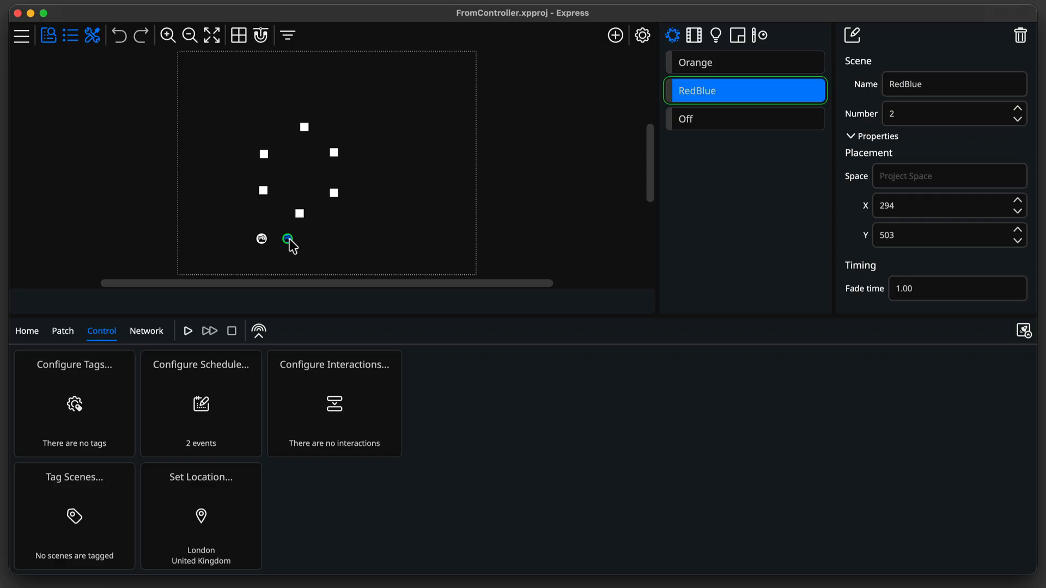
pyautogui.click(288, 240)
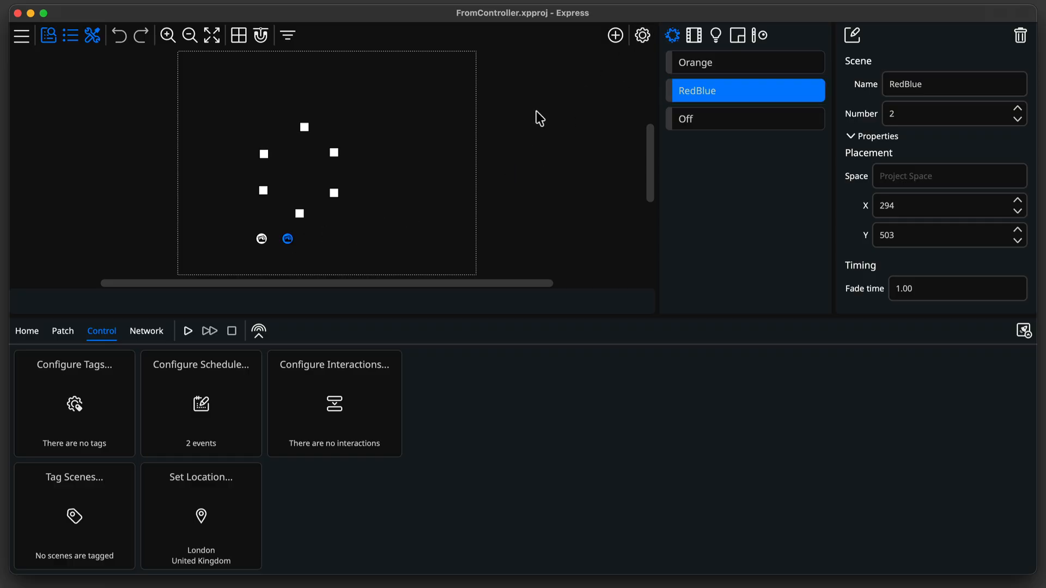
pyautogui.click(61, 335)
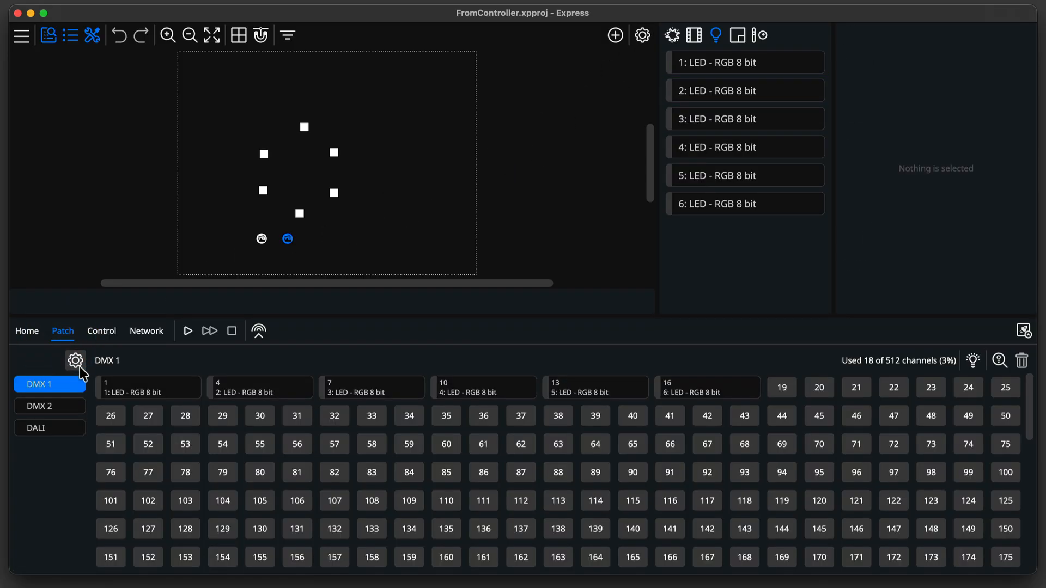